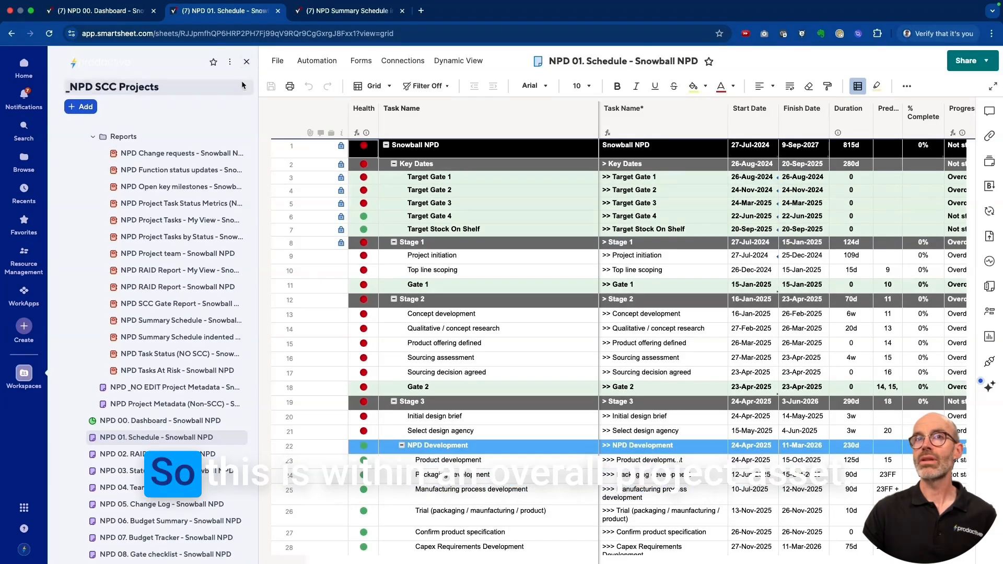
# - Close the workspace contents panel and look through the schedule's Task Name and Task Name* columns
pyautogui.scroll(1, 205, 228)
pyautogui.scroll(-1, 204, 229)
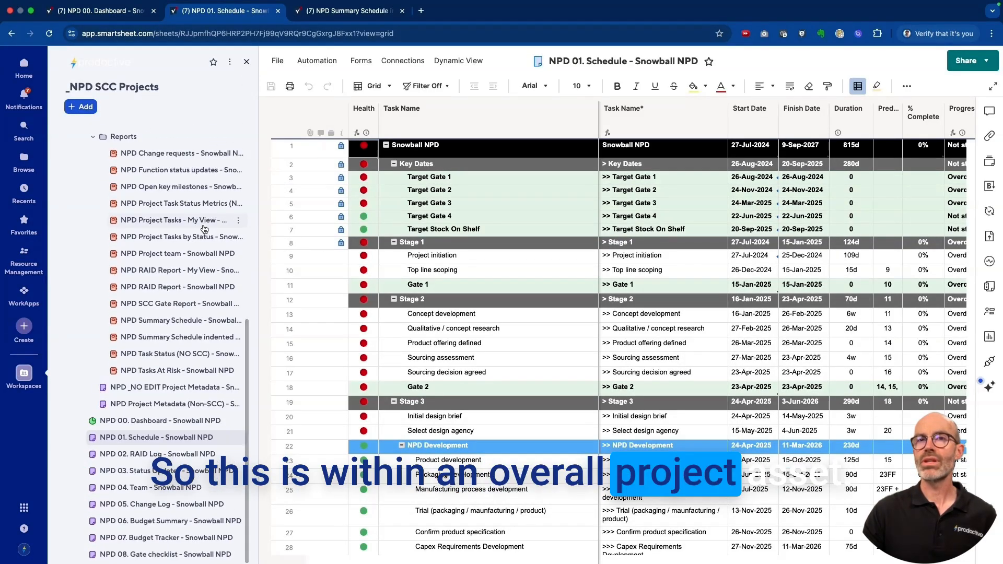
pyautogui.click(246, 62)
pyautogui.scroll(-4, 241, 262)
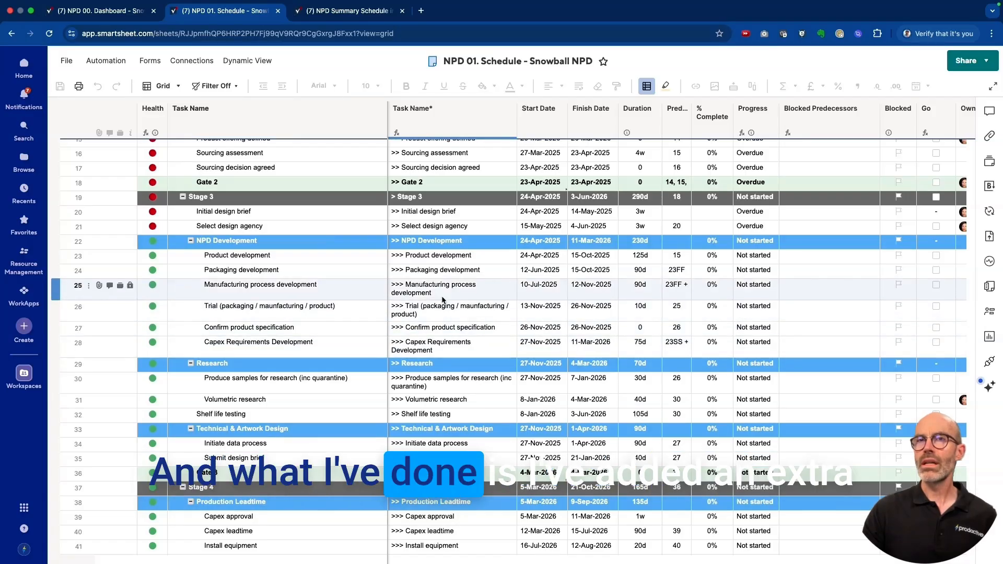
pyautogui.scroll(1, 446, 201)
pyautogui.scroll(1, 452, 213)
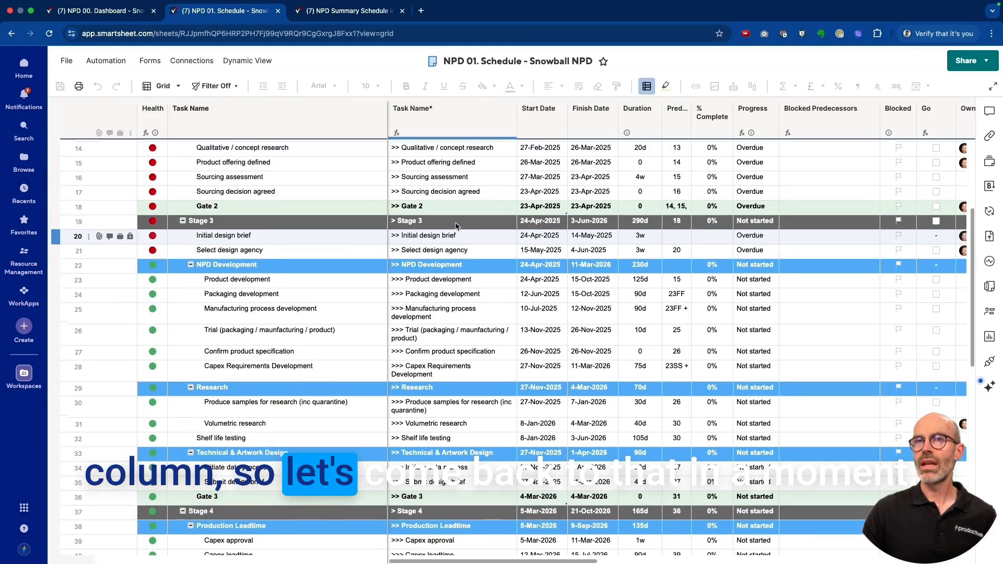
# - Go to the Snowball NPD dashboard and compare its two summary schedules, including the Task Name* version
pyautogui.click(99, 10)
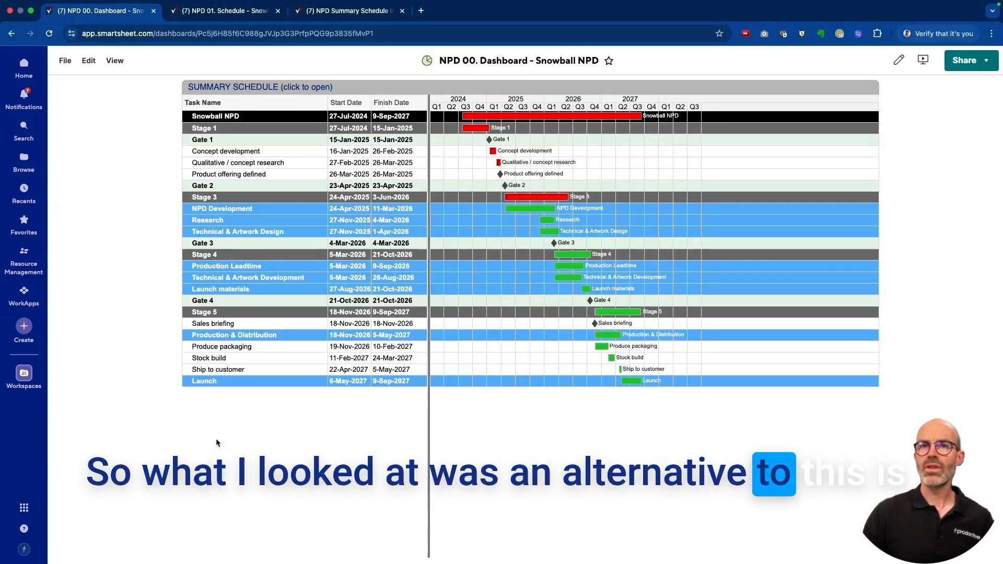
pyautogui.scroll(-5, 217, 443)
pyautogui.scroll(-4, 217, 443)
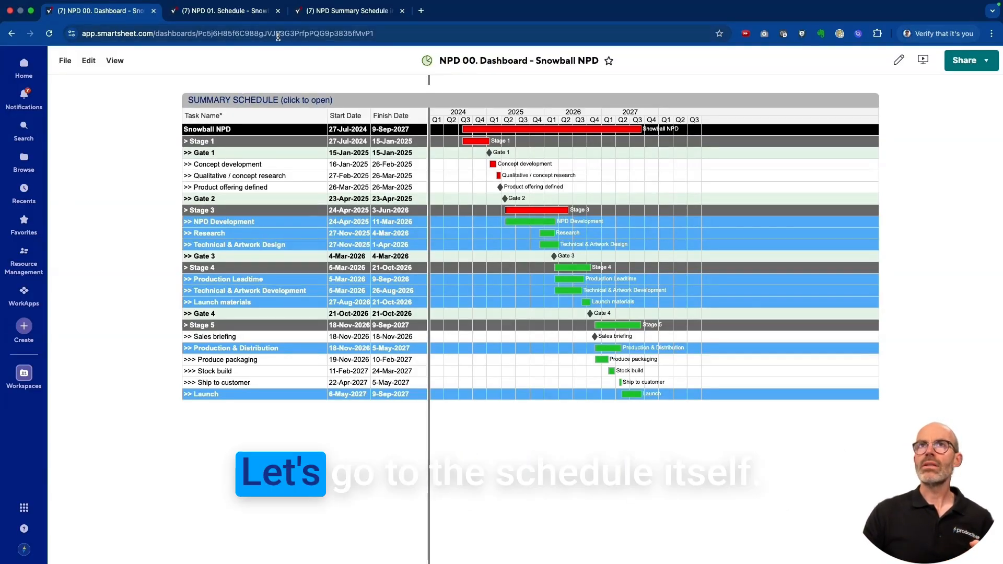
# - Return to the NPD 01. Schedule sheet and highlight the primary Task Name column to review its task hierarchy
pyautogui.click(238, 13)
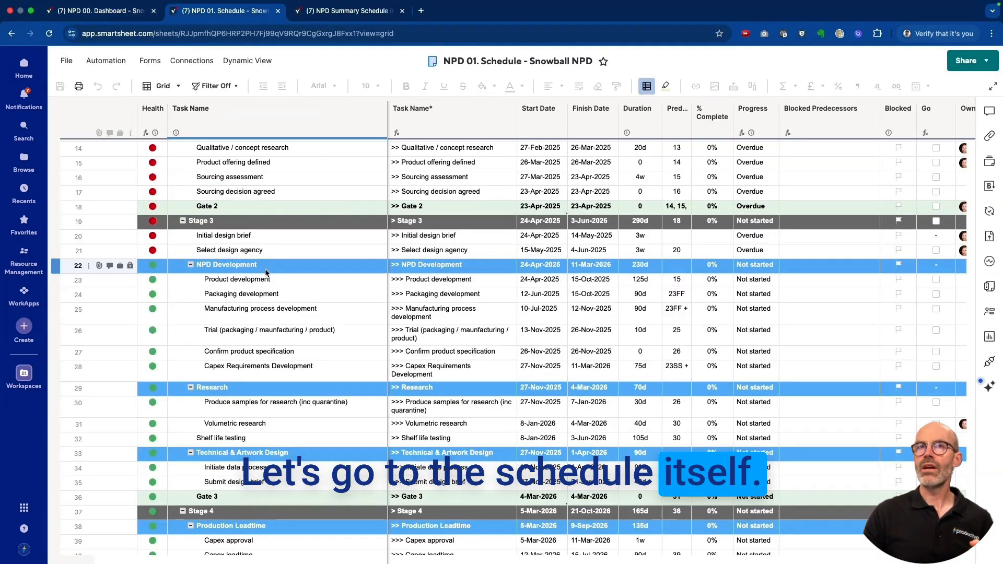
pyautogui.click(261, 128)
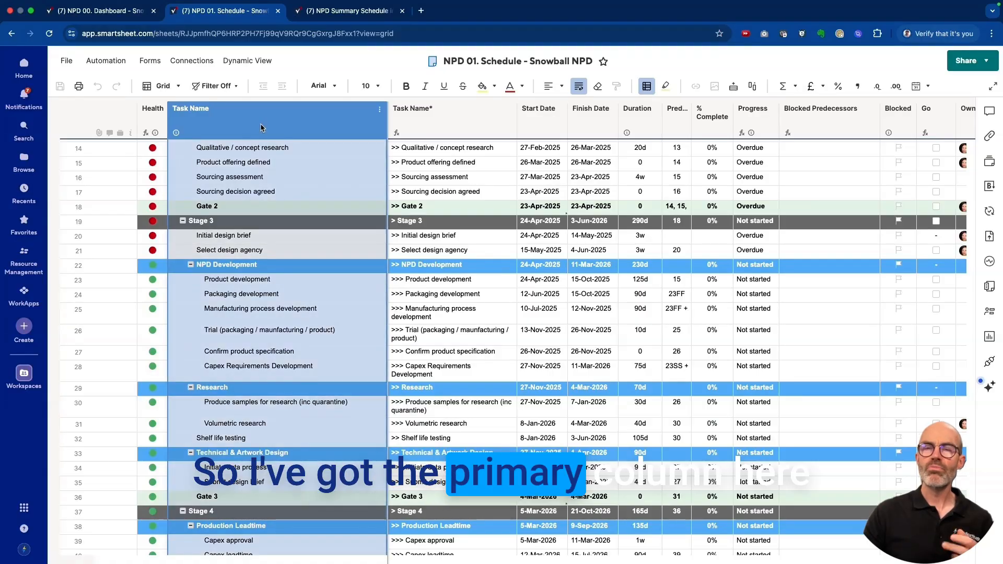
pyautogui.scroll(3, 259, 157)
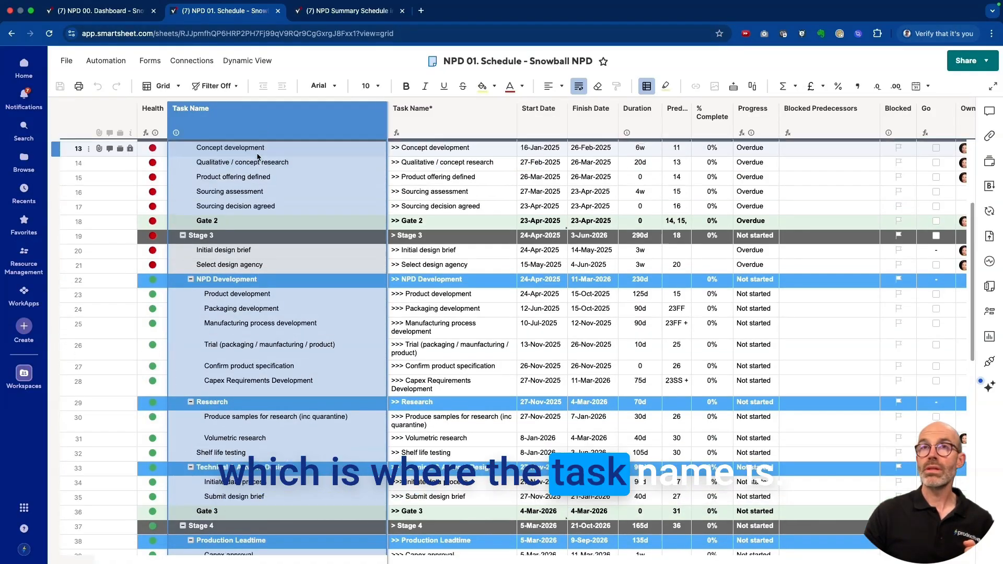
pyautogui.scroll(2, 257, 157)
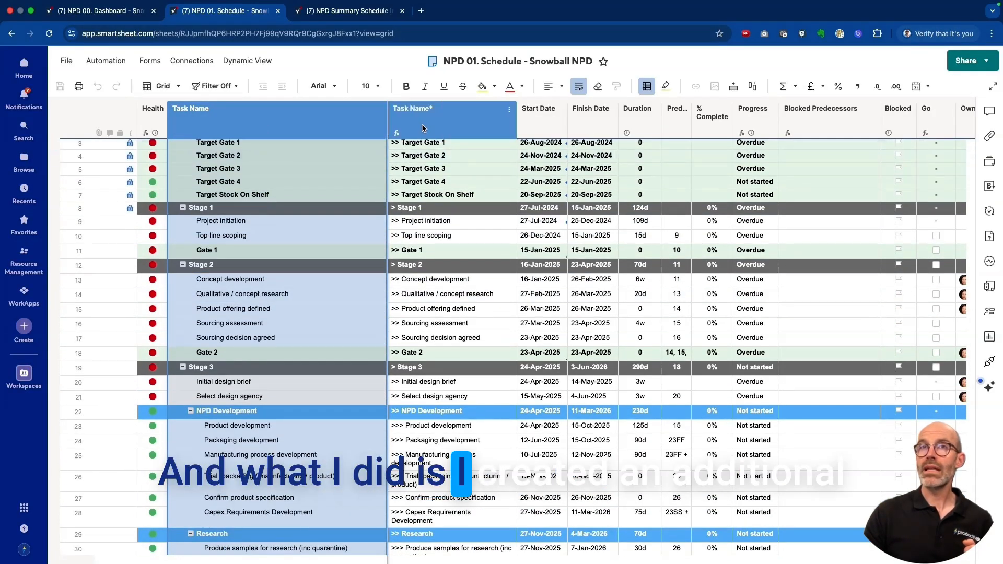
# - View the Task Name* column's name and type, leaving its properties without editing
pyautogui.click(425, 121)
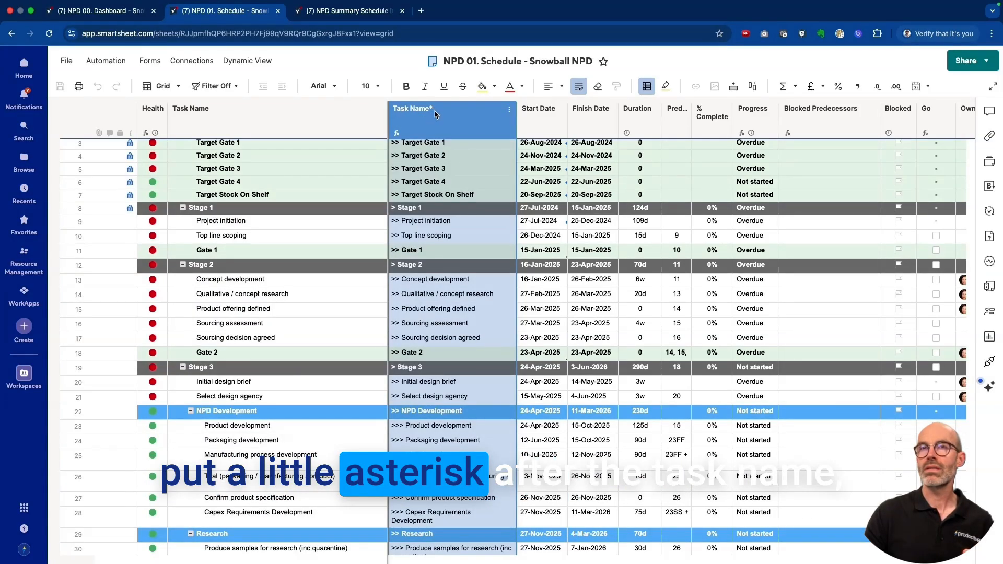
pyautogui.doubleClick(436, 114)
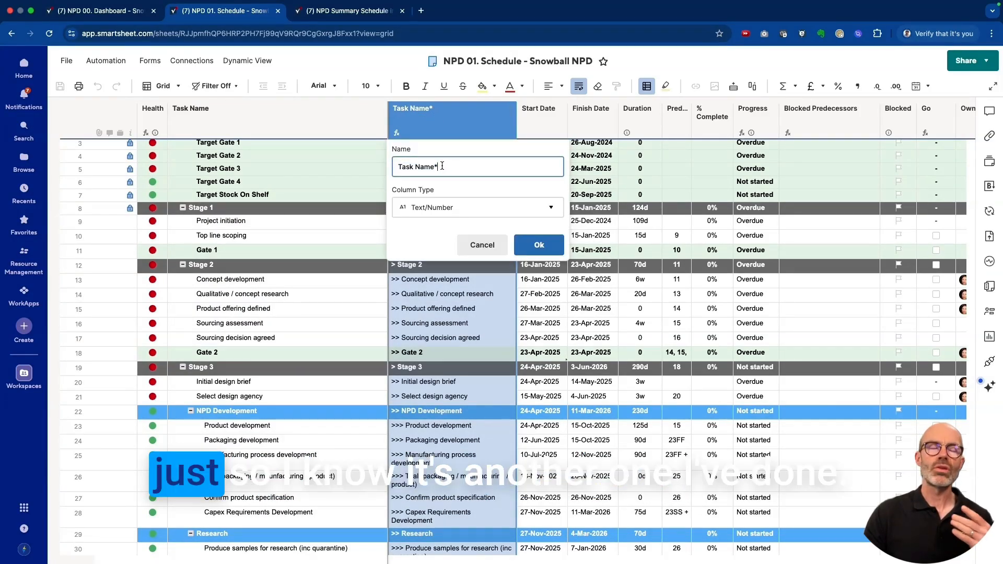
pyautogui.click(473, 245)
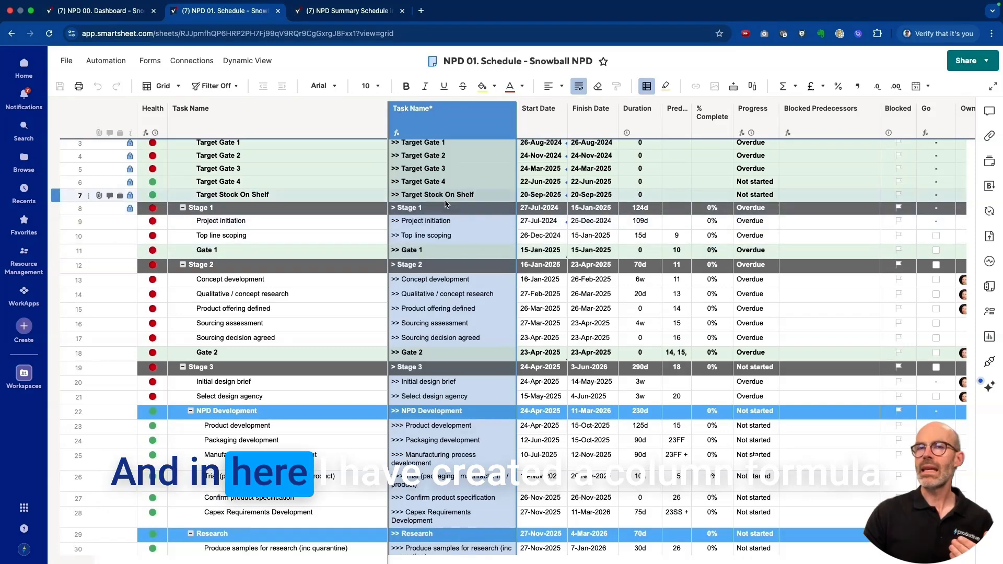
# - Open the Task Name* column formula from the Top line scoping row to examine it, and exit without editing
pyautogui.click(442, 236)
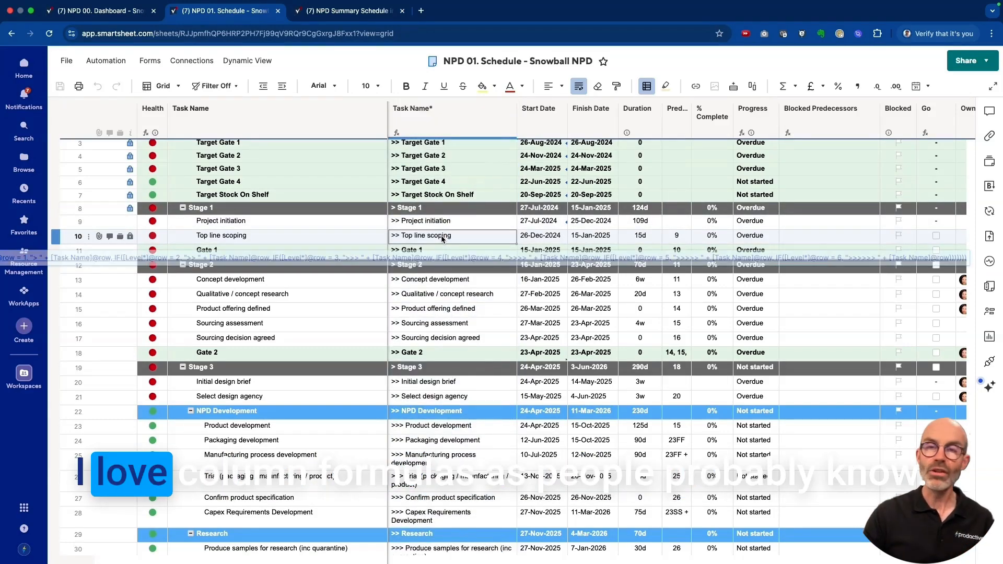
pyautogui.rightClick(442, 238)
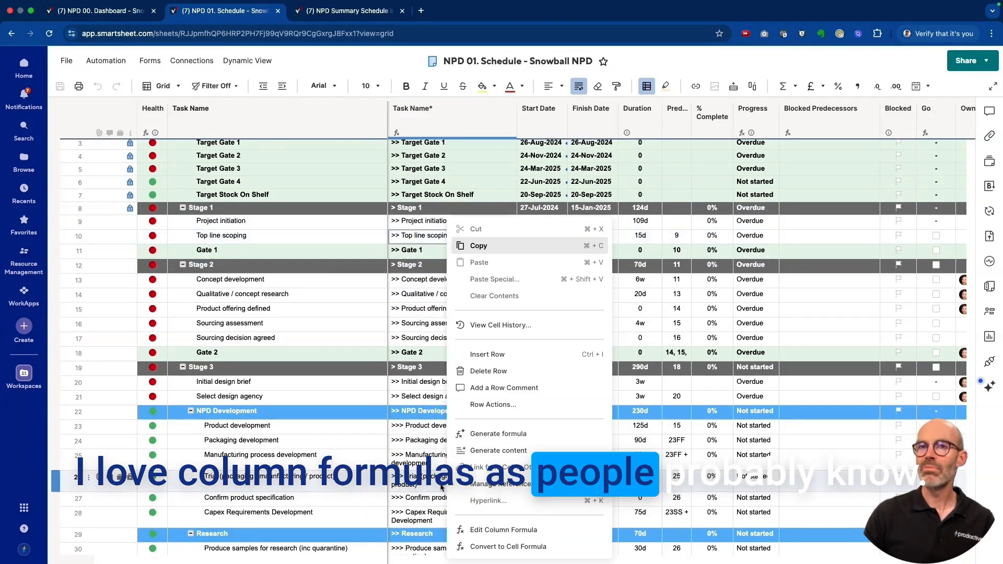
pyautogui.click(481, 530)
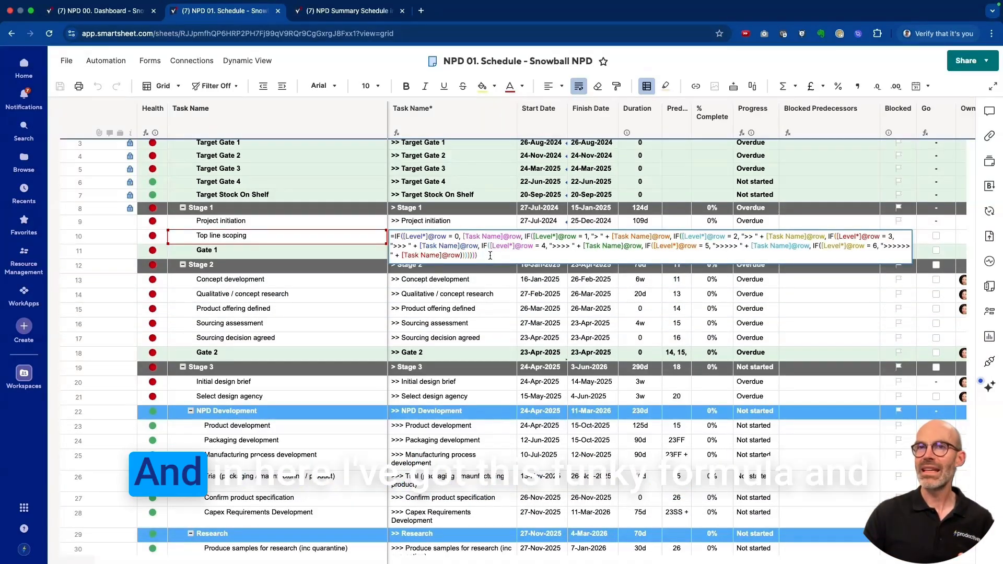
pyautogui.moveTo(462, 256)
pyautogui.mouseDown()
pyautogui.moveTo(396, 234)
pyautogui.moveTo(466, 244)
pyautogui.mouseUp()
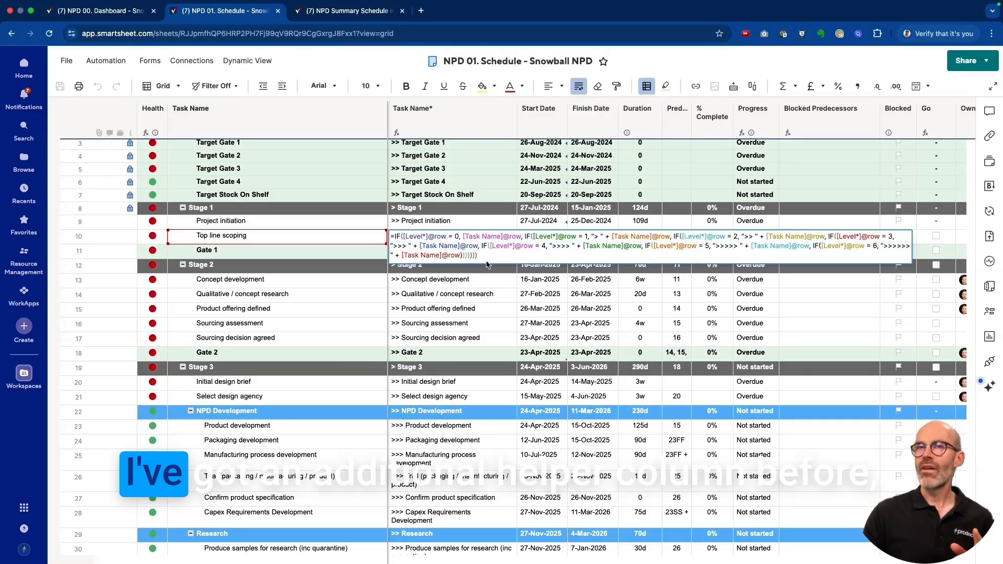
pyautogui.press('Escape')
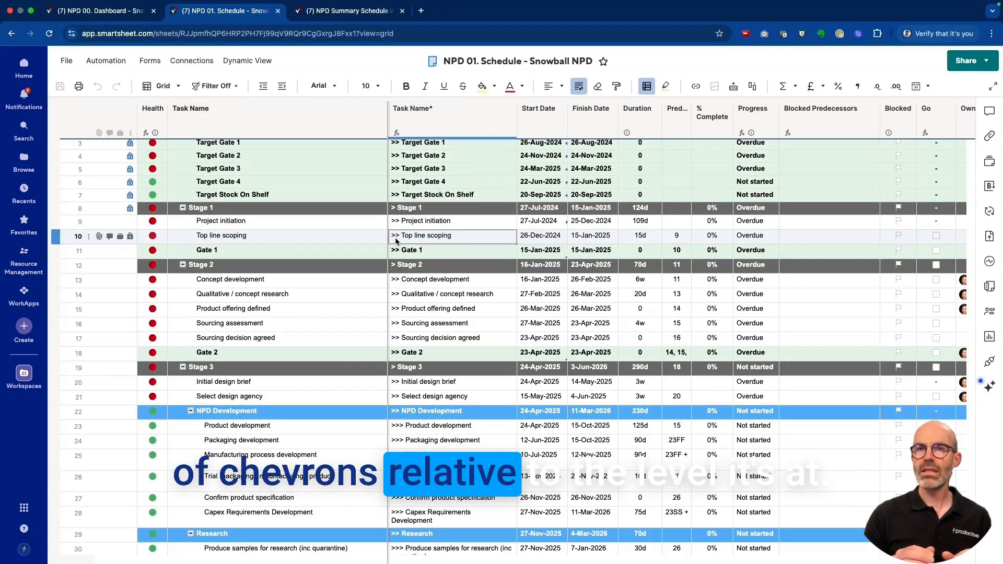
# - Find the Level helper column among the sheet's far columns and inspect its cell for Target Gate 1
pyautogui.scroll(2, 718, 286)
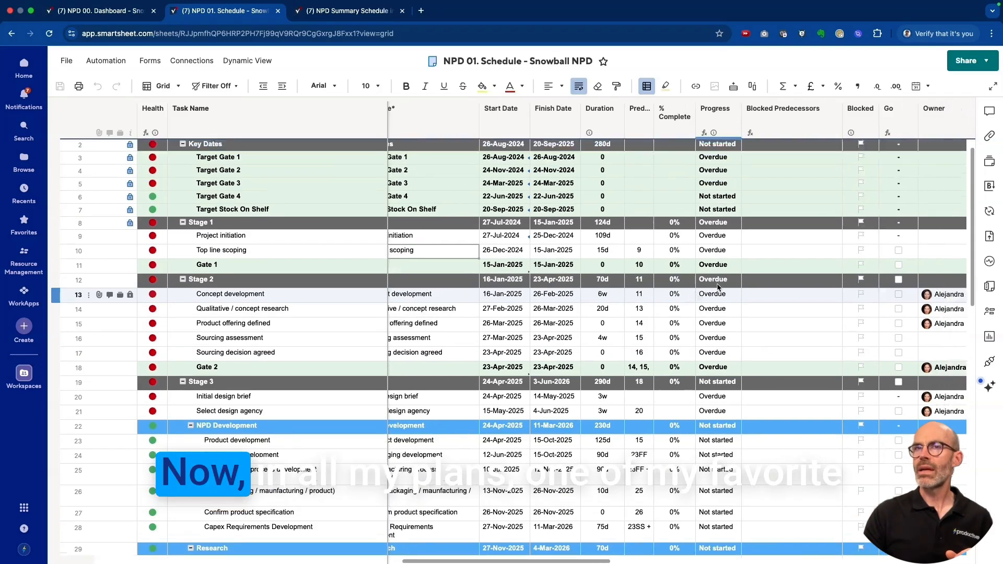
pyautogui.hscroll(10, 717, 286)
pyautogui.hscroll(1, 717, 286)
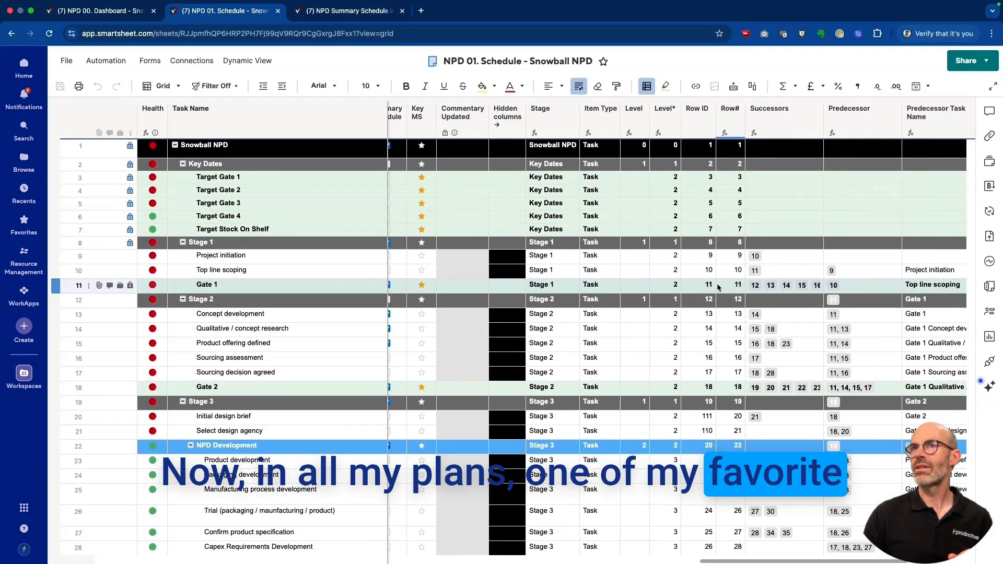
pyautogui.click(631, 131)
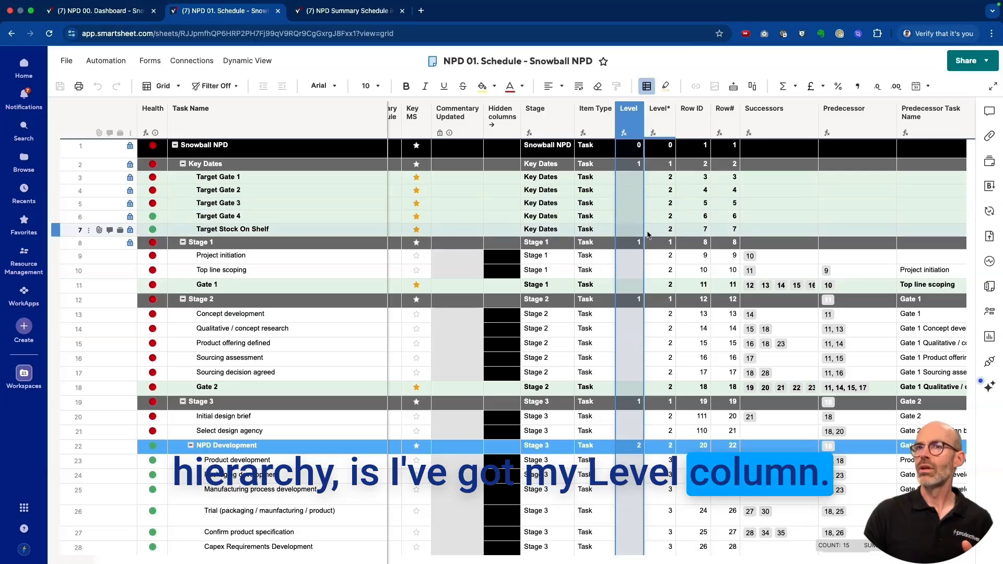
pyautogui.click(623, 179)
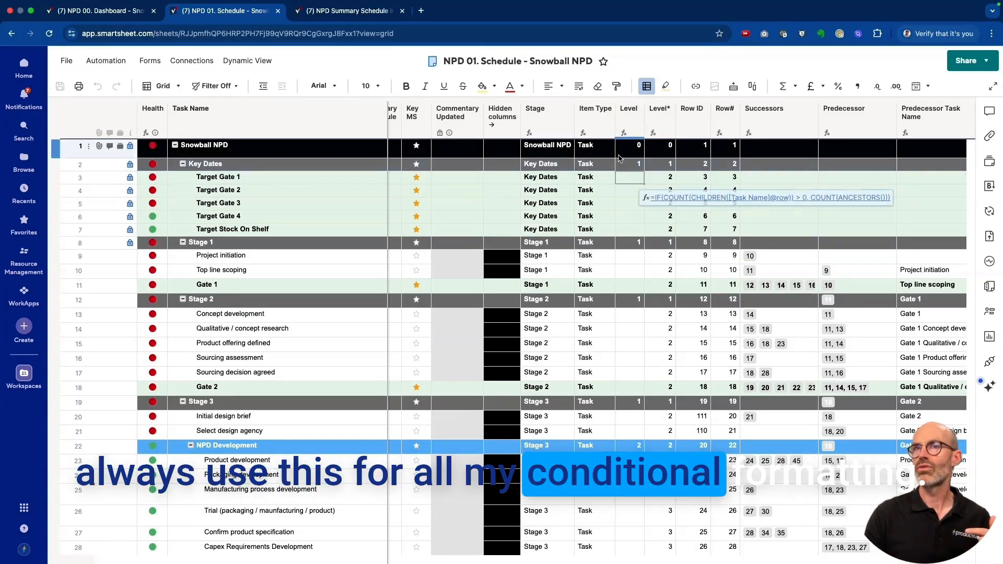
# - Review the sheet's conditional formatting rules based on Level, and close them without editing
pyautogui.click(647, 87)
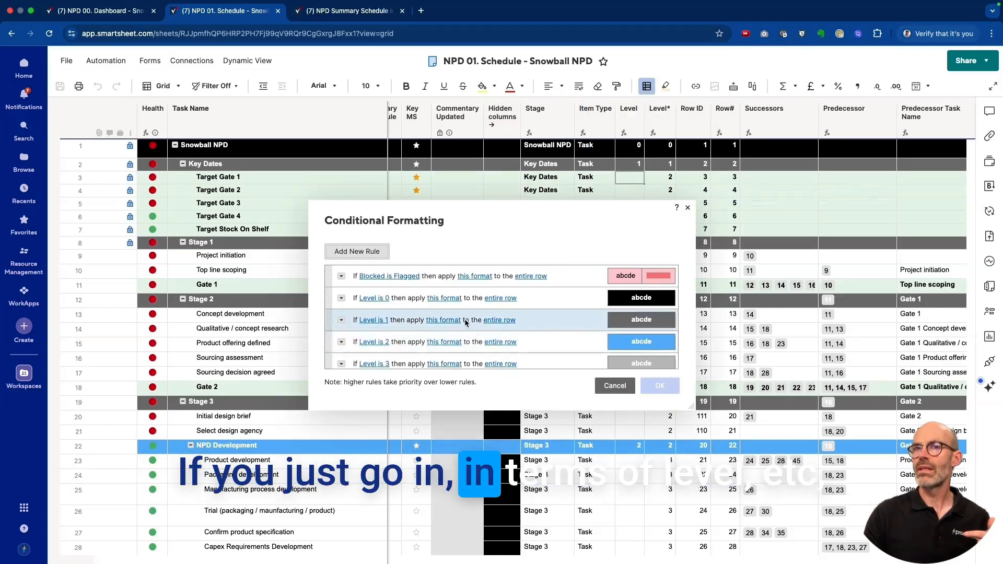
pyautogui.scroll(-2, 491, 326)
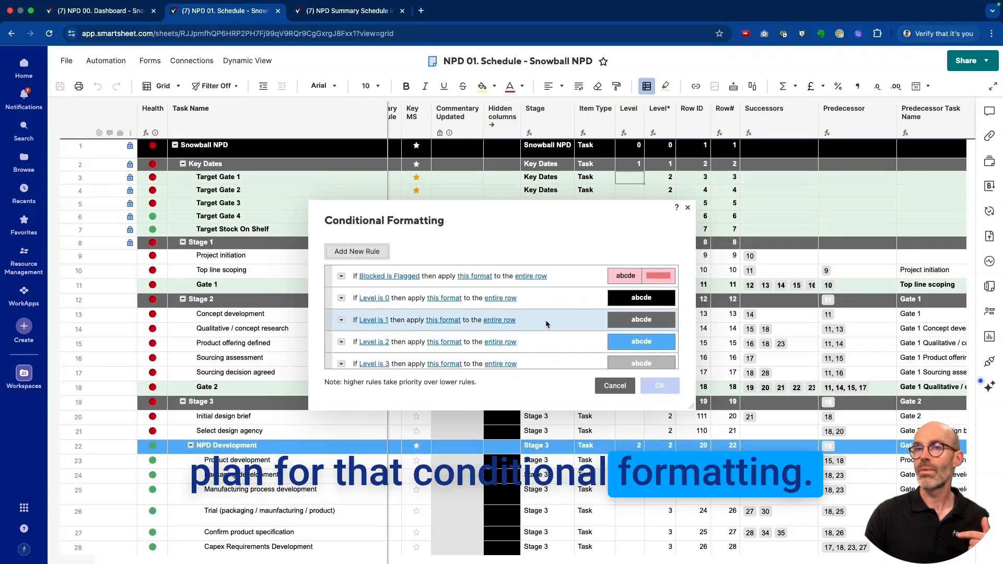
pyautogui.scroll(2, 546, 320)
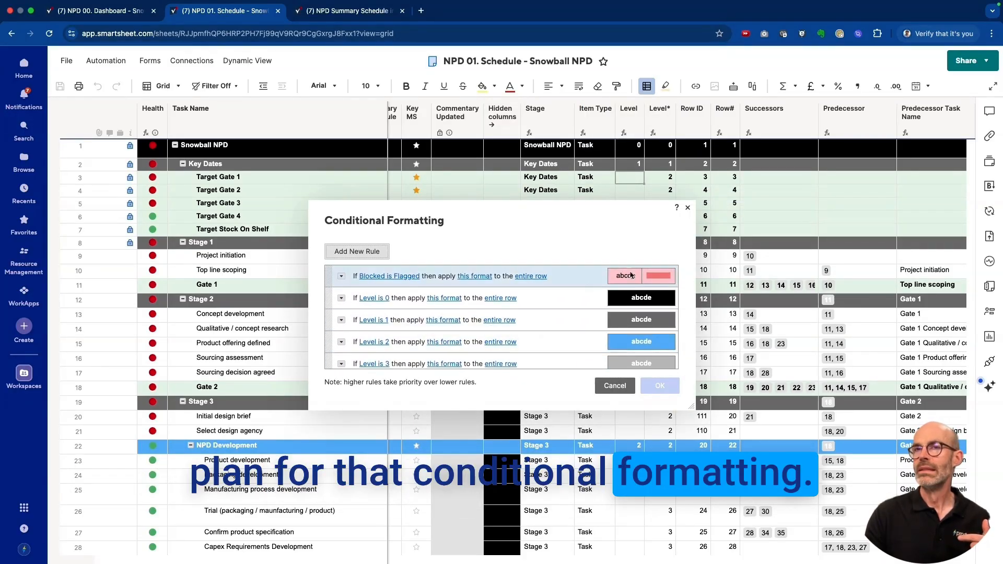
pyautogui.click(687, 208)
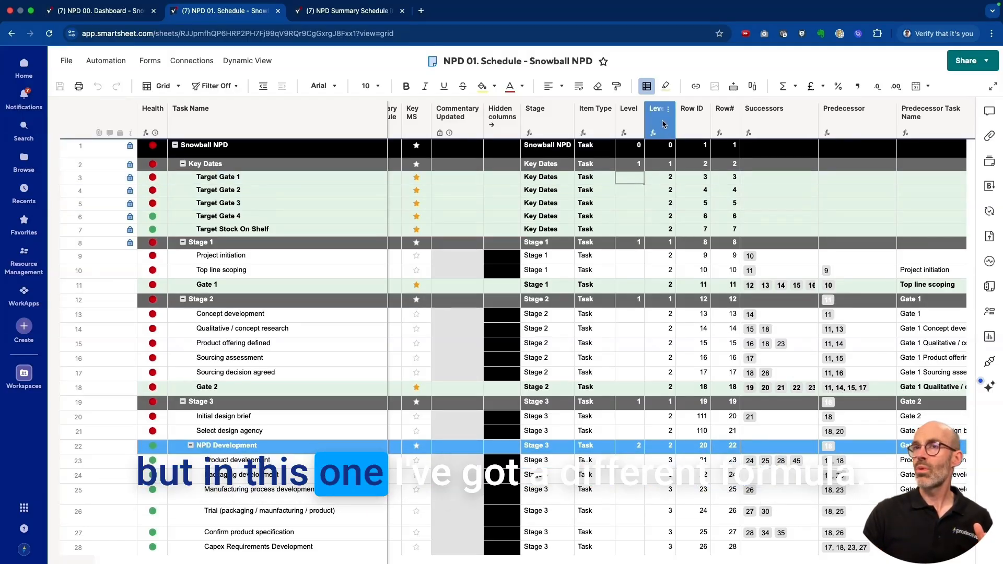
# - Open the Level column formula from the Target Gate 1 row to examine it, and exit without editing
pyautogui.rightClick(632, 177)
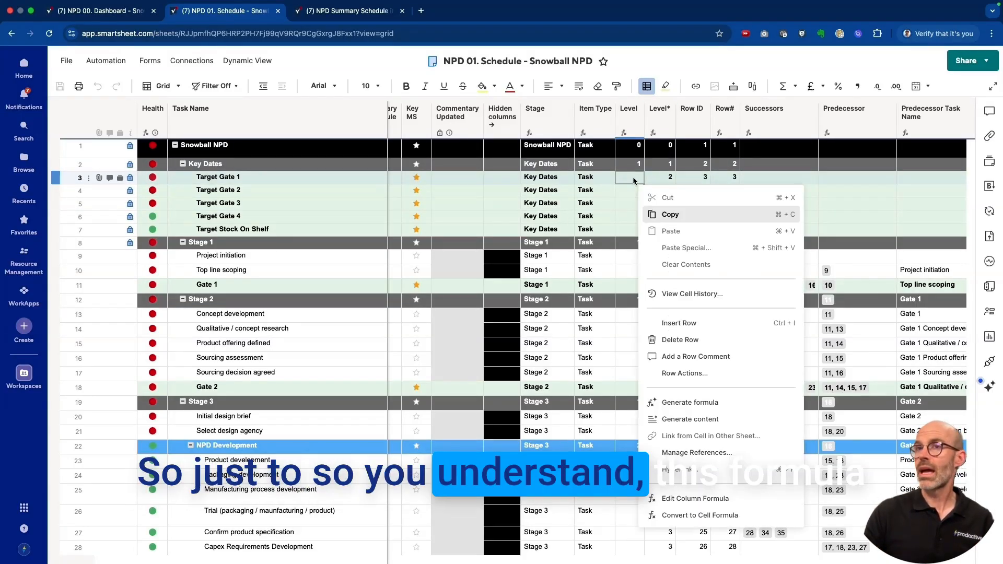
pyautogui.click(679, 505)
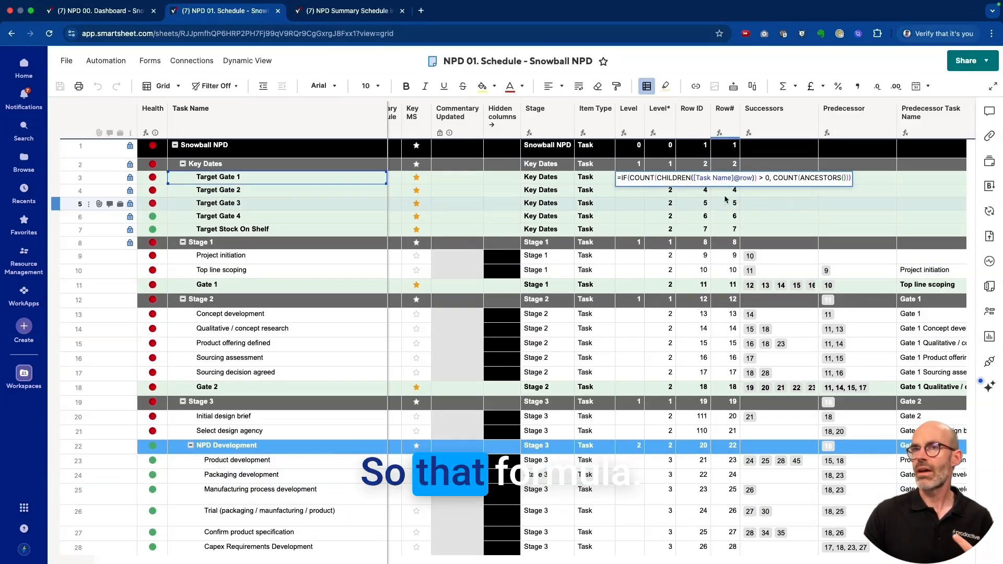
pyautogui.press('Escape')
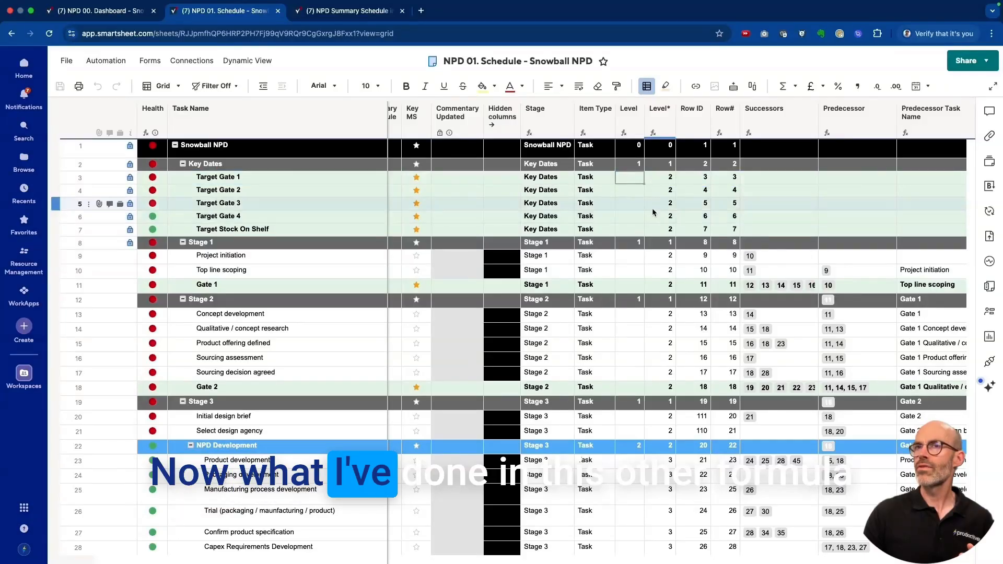
# - View the Level* column's name and type, and dismiss its properties without editing
pyautogui.click(659, 116)
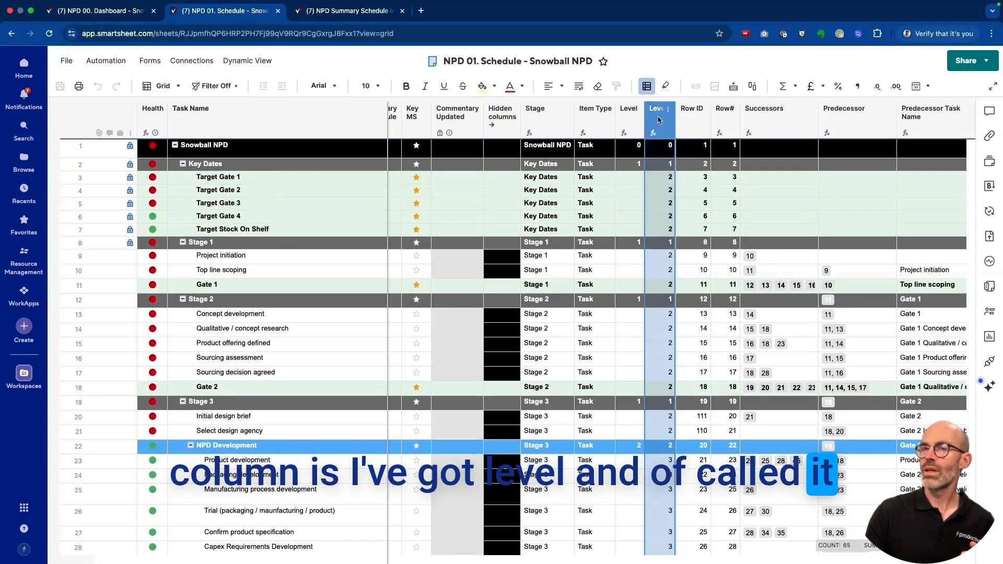
pyautogui.doubleClick(658, 118)
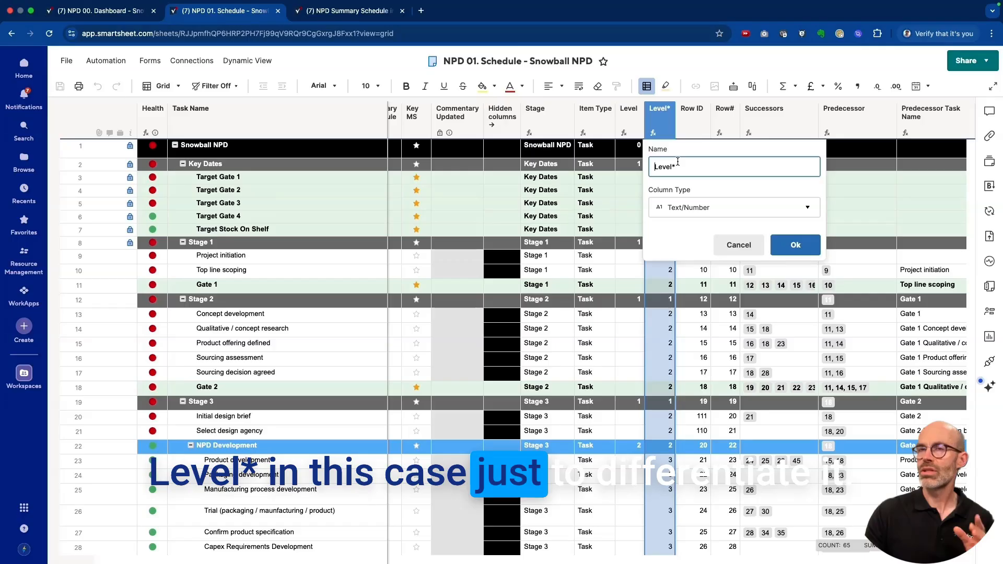
pyautogui.click(739, 245)
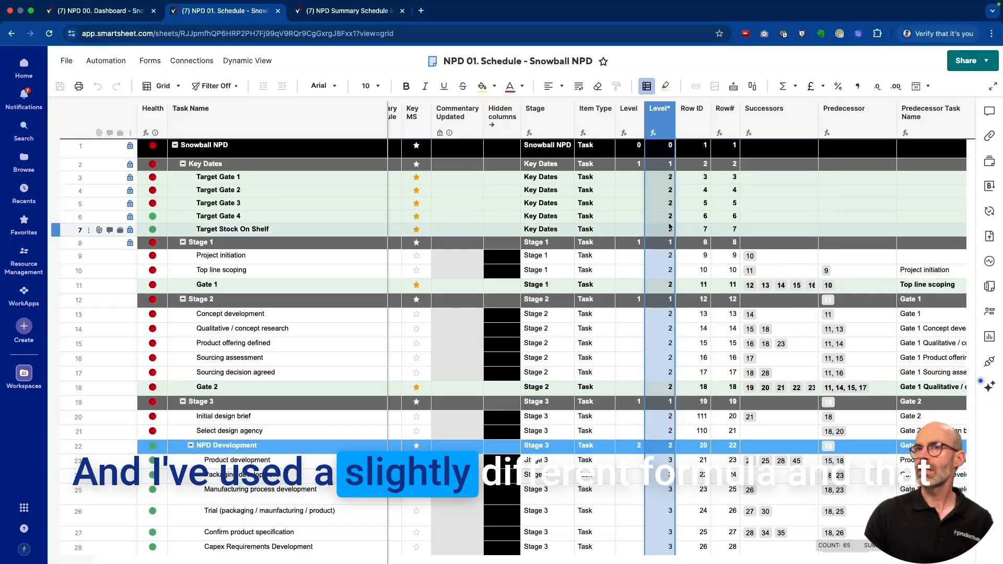
# - Examine the Level* column formula from the Target Gate 4 row, and select Target Gate 2's Level cell for comparison
pyautogui.click(665, 216)
pyautogui.rightClick(665, 216)
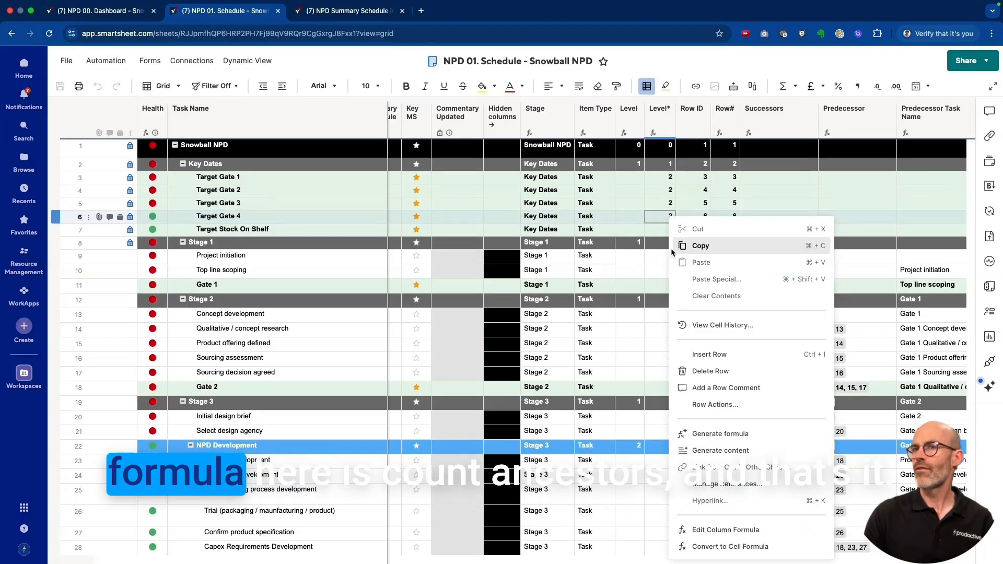
pyautogui.click(707, 535)
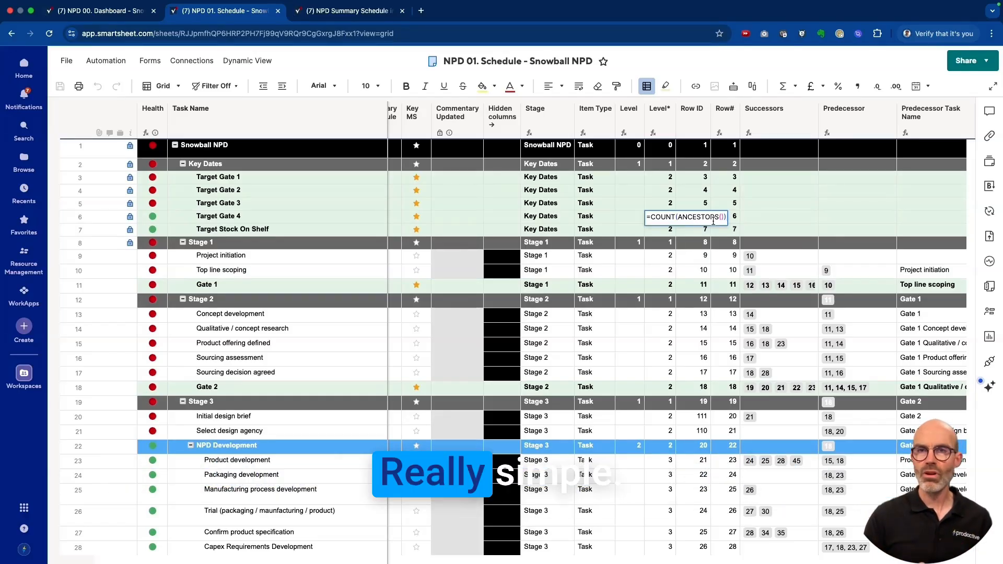
pyautogui.press('Escape')
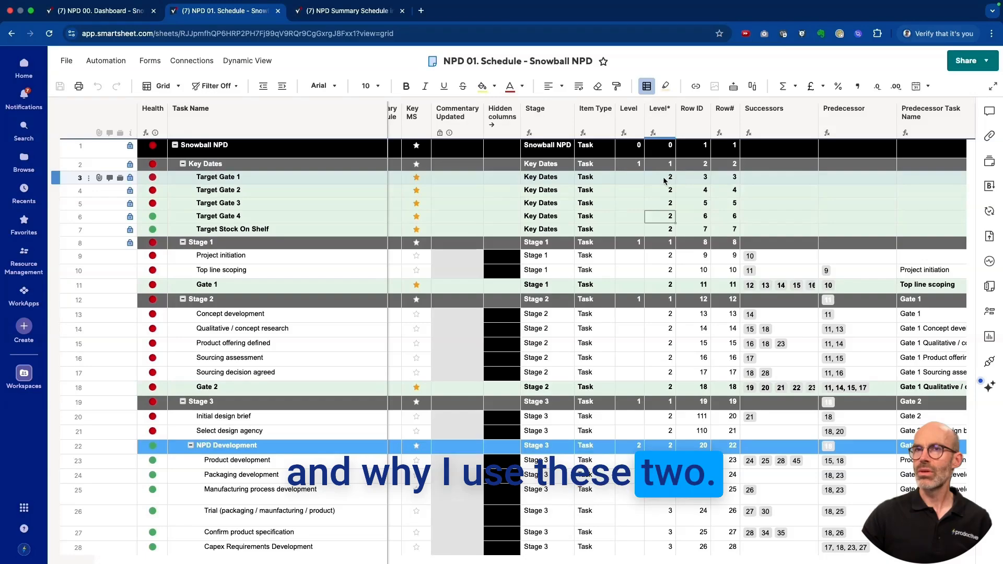
pyautogui.click(641, 190)
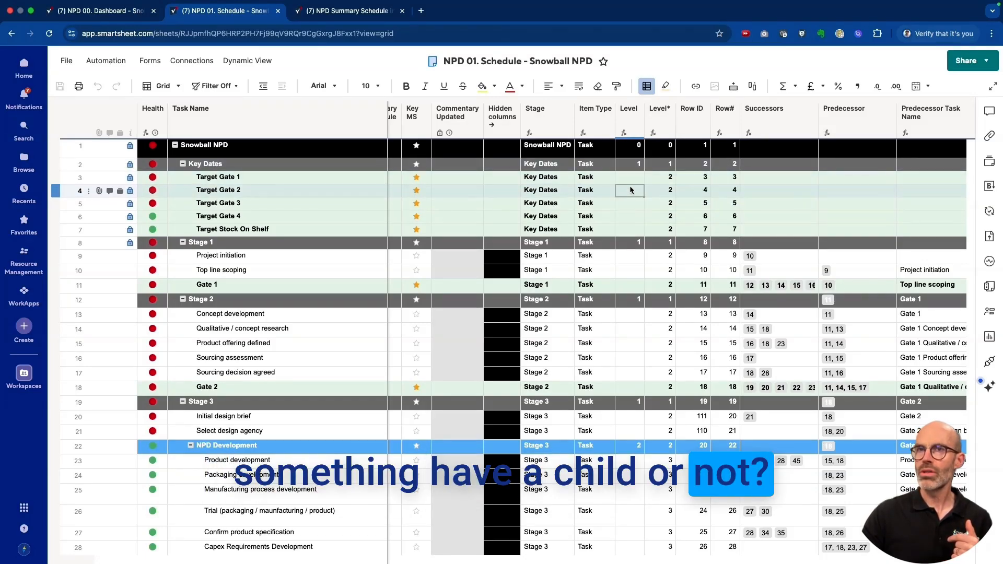
# - Compare the Level and Level* columns by selecting each, and check the Level* cell of the Project initiation row
pyautogui.moveTo(630, 189)
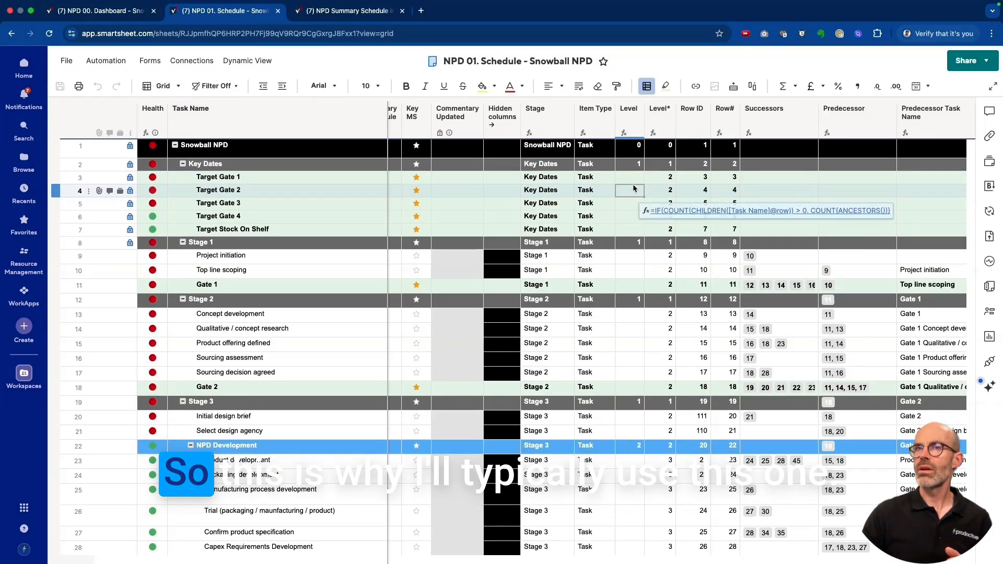
pyautogui.click(626, 131)
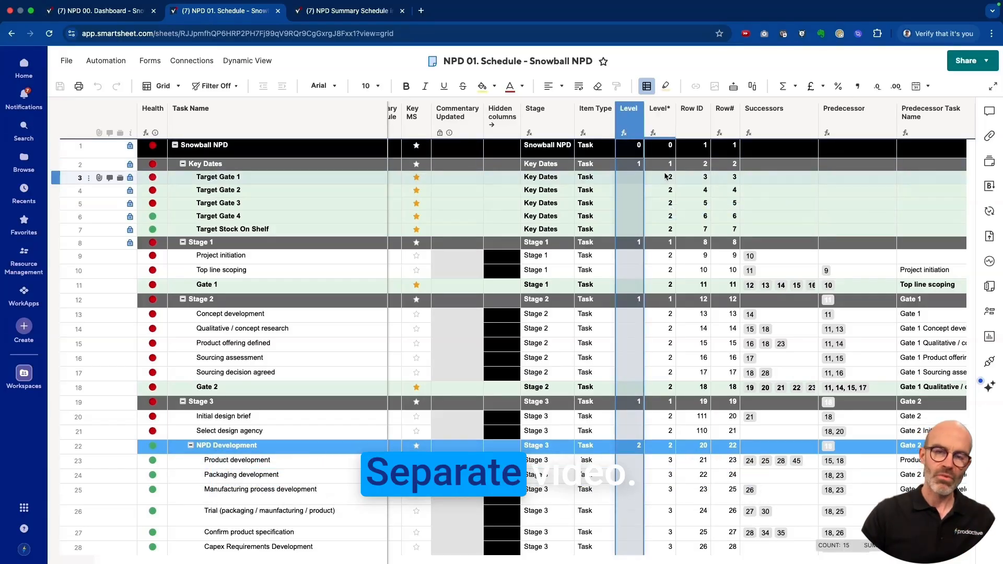
pyautogui.click(661, 132)
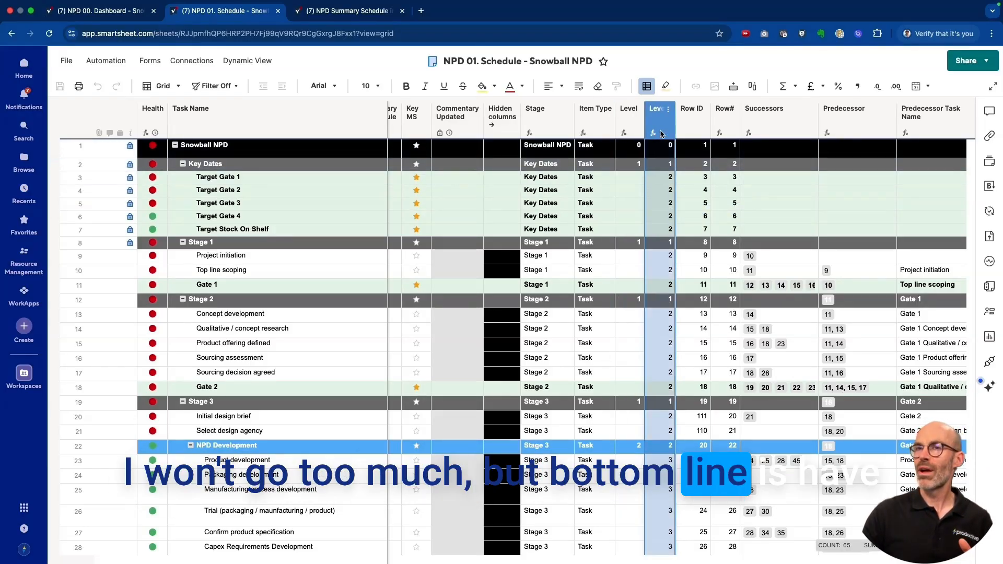
pyautogui.click(662, 263)
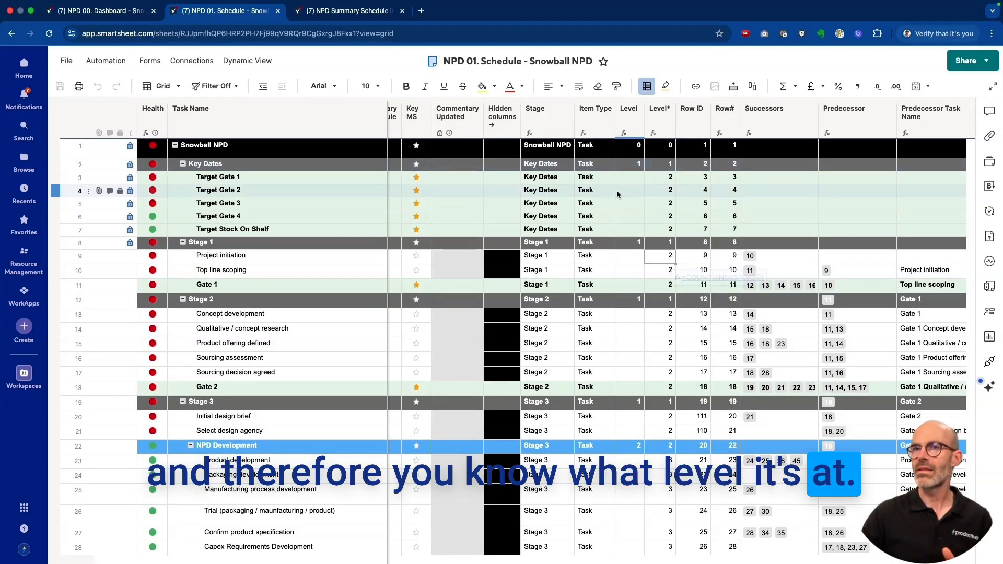
# - Open the Task Name* column formula from the Target Gate 2 row to examine its chevron conditions, and exit without editing
pyautogui.hscroll(-1, 607, 199)
pyautogui.hscroll(-10, 605, 201)
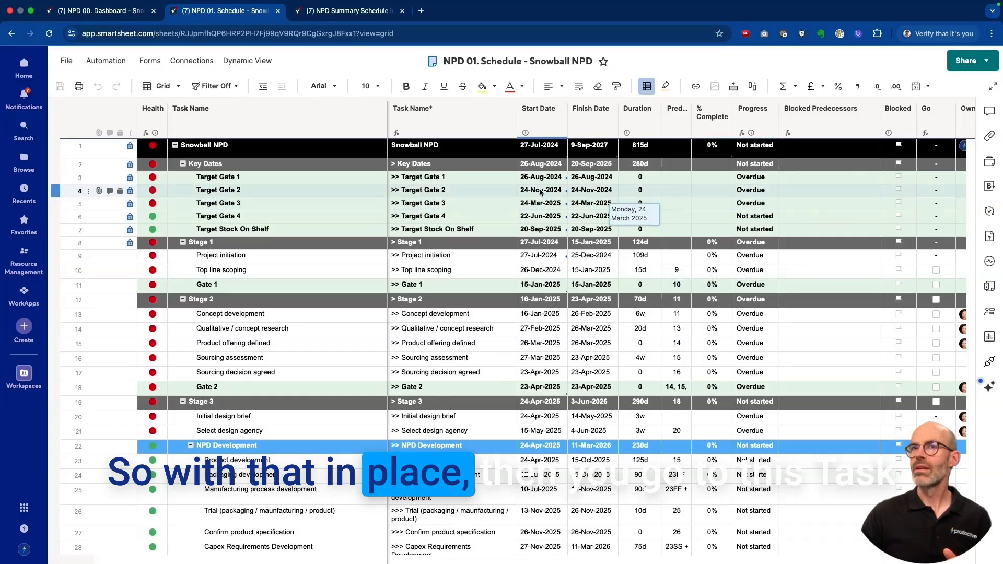
pyautogui.rightClick(435, 192)
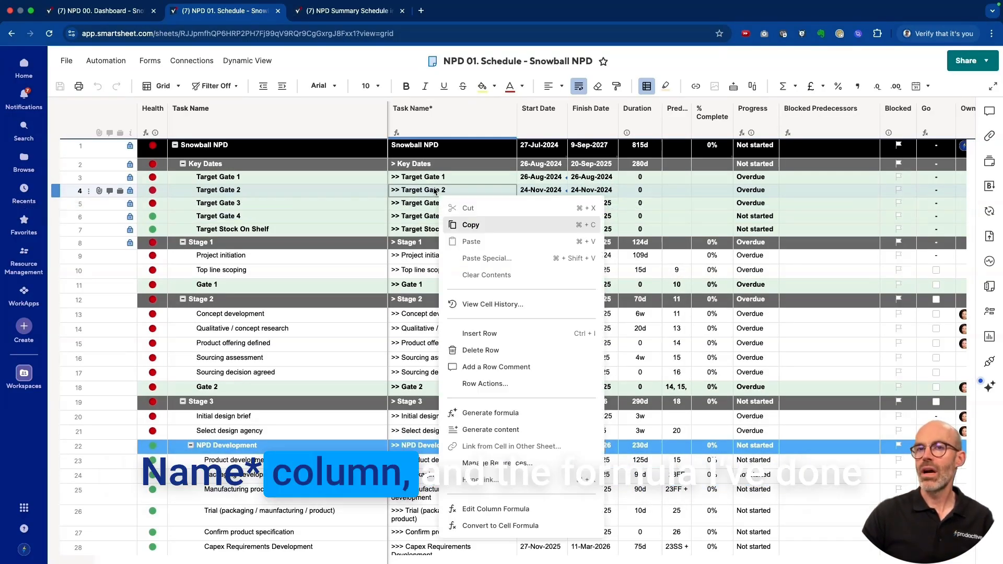
pyautogui.click(496, 509)
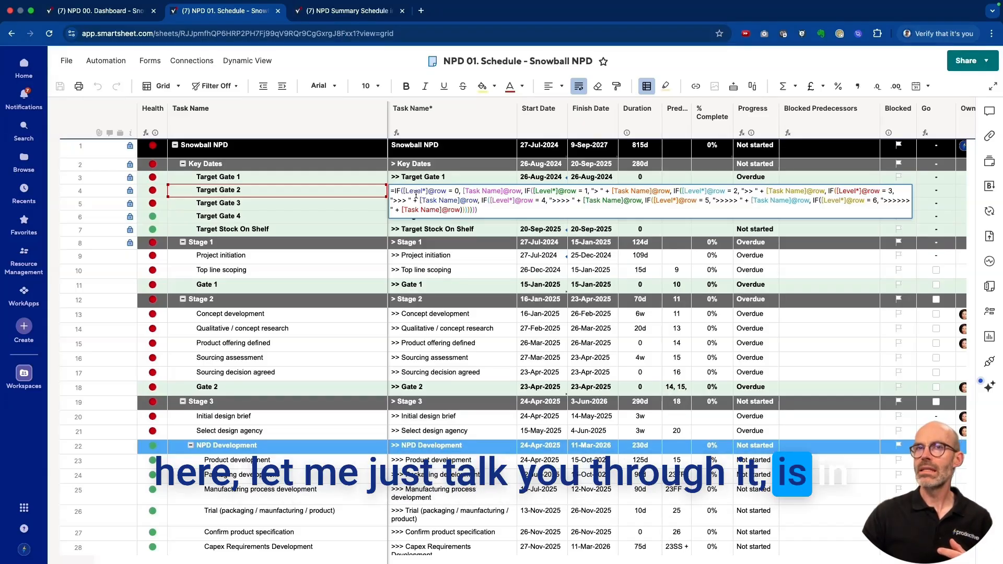
pyautogui.scroll(5, 416, 195)
pyautogui.hscroll(3, 415, 192)
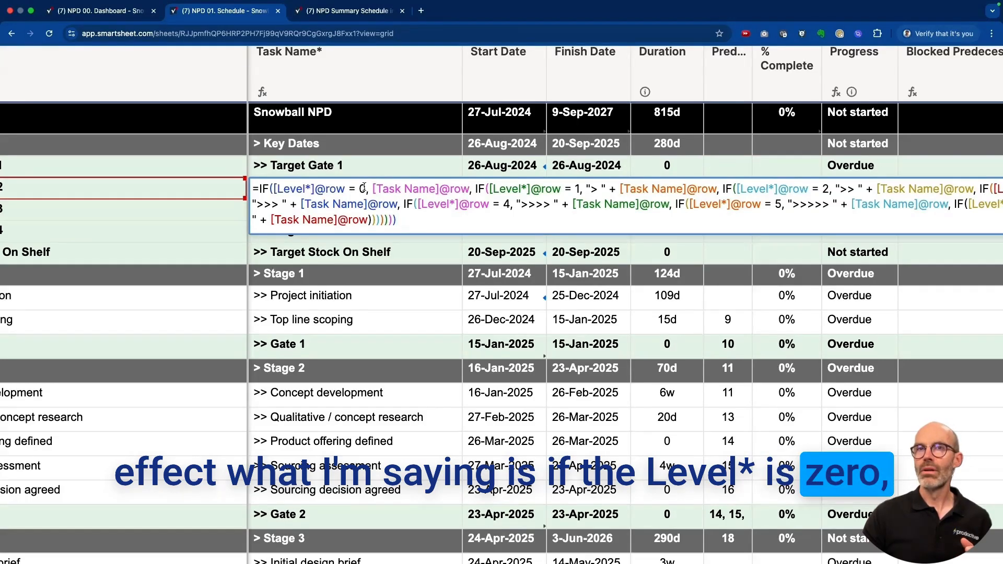
pyautogui.hscroll(-3, 364, 189)
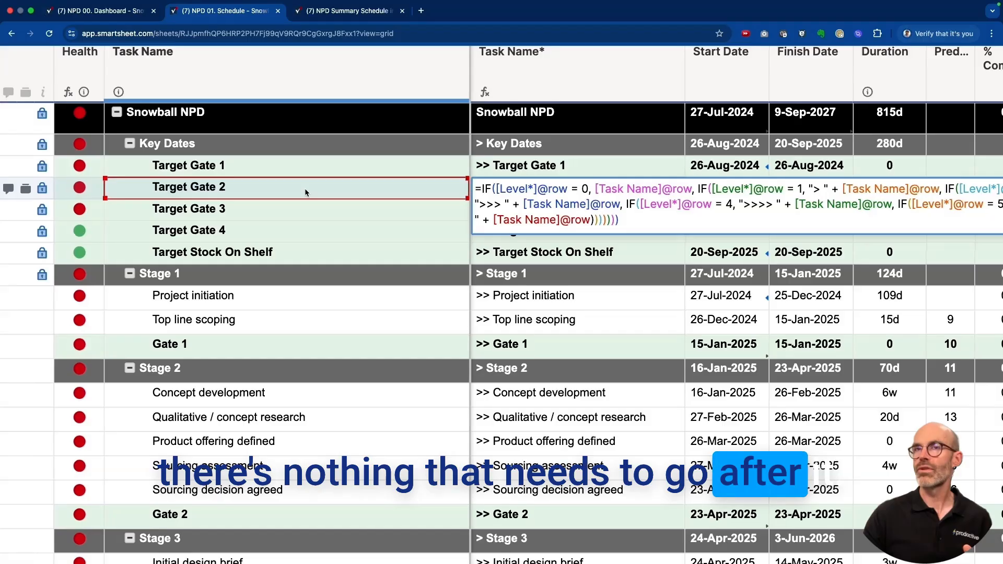
pyautogui.hscroll(4, 305, 192)
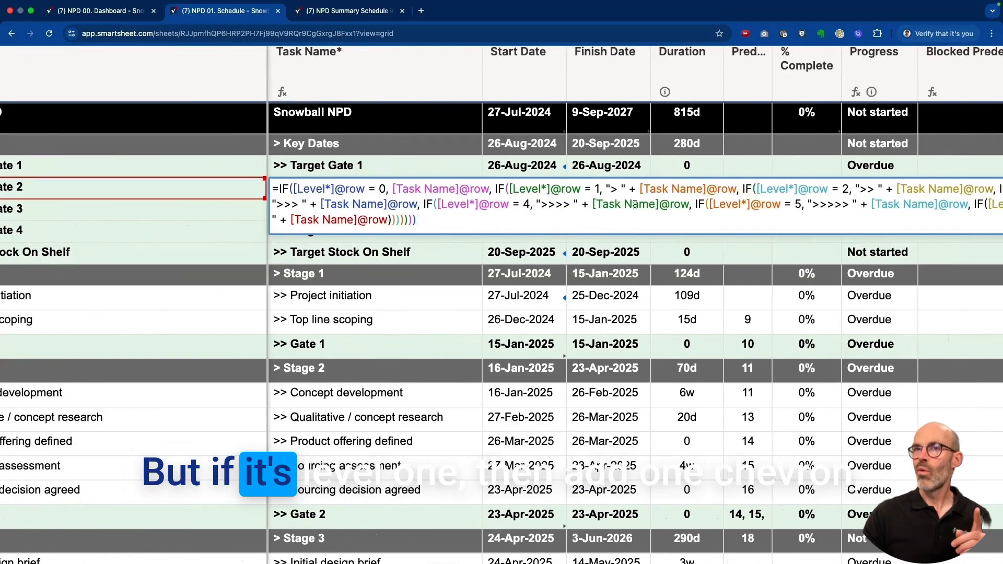
pyautogui.click(614, 189)
pyautogui.write('>')
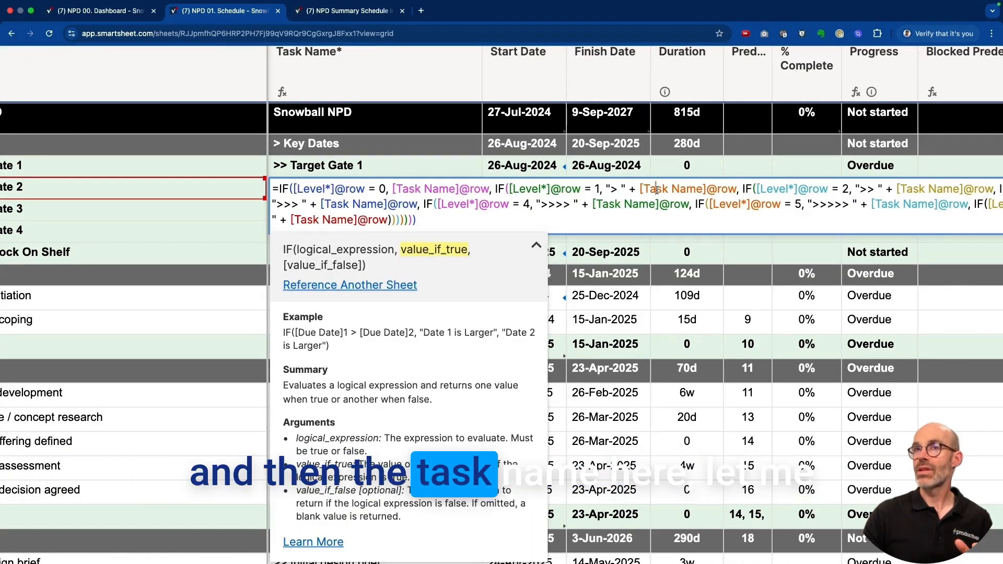
pyautogui.press('Escape')
# - Reopen the Task Name* column formula at Target Gate 2 for review, exit without editing, and select the Task Name* column
pyautogui.hscroll(-2, 193, 218)
pyautogui.scroll(-10, 172, 219)
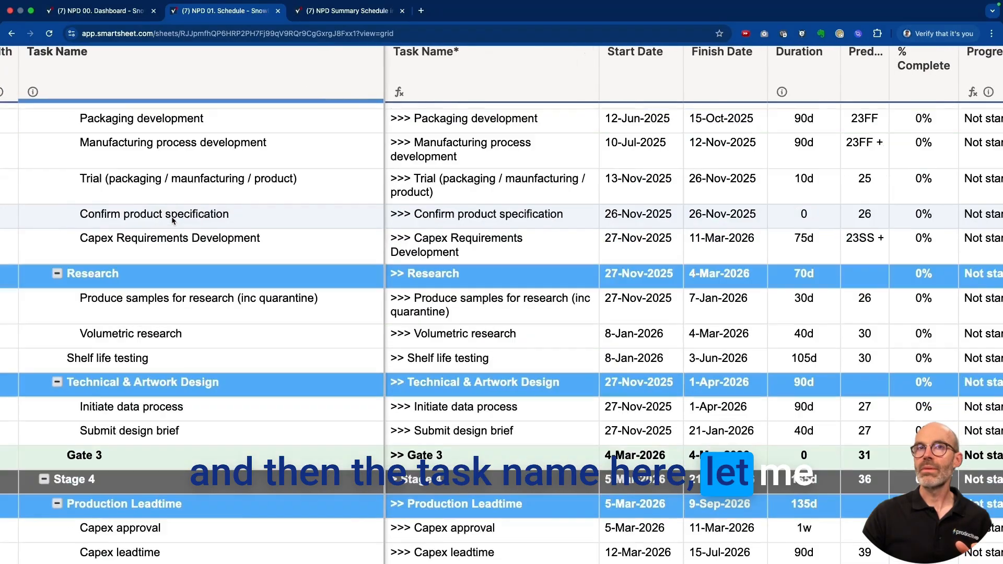
pyautogui.scroll(12, 172, 219)
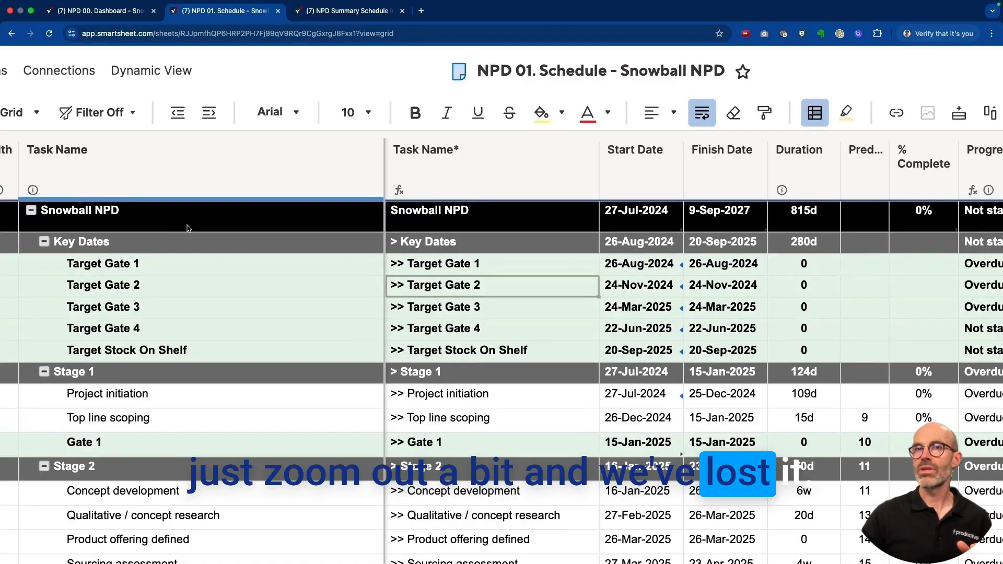
pyautogui.click(437, 296)
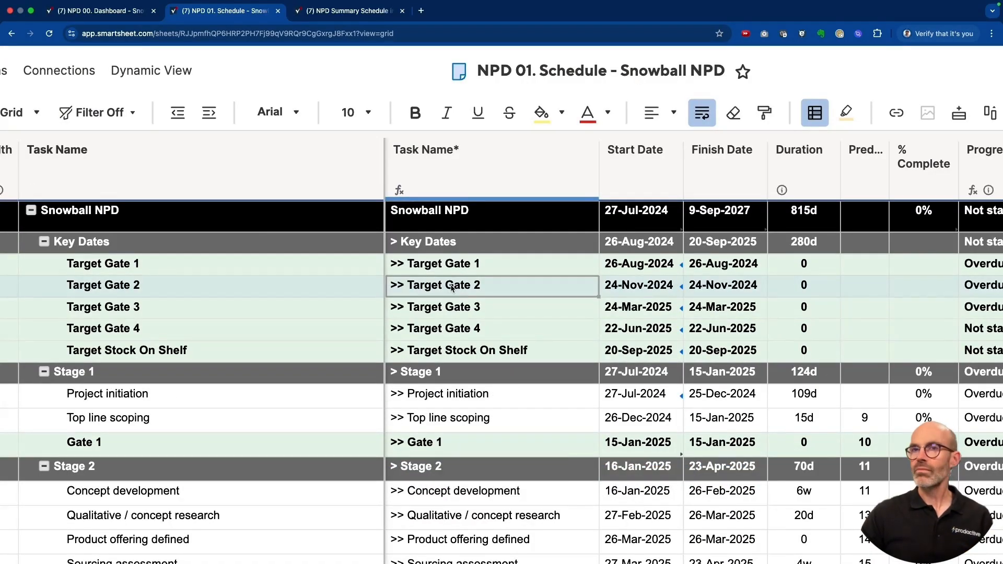
pyautogui.rightClick(452, 288)
pyautogui.scroll(-4, 520, 502)
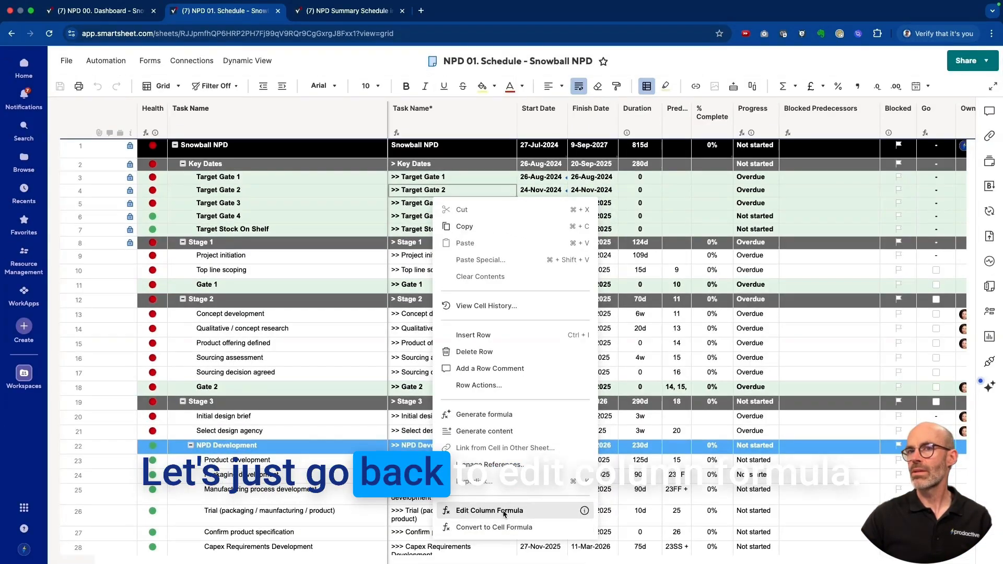
pyautogui.click(543, 563)
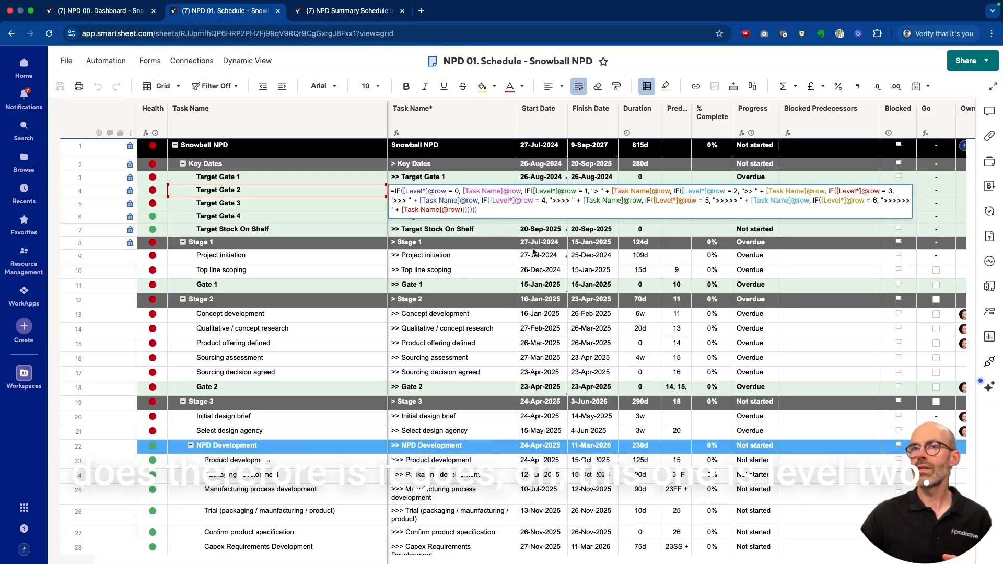
pyautogui.press('Escape')
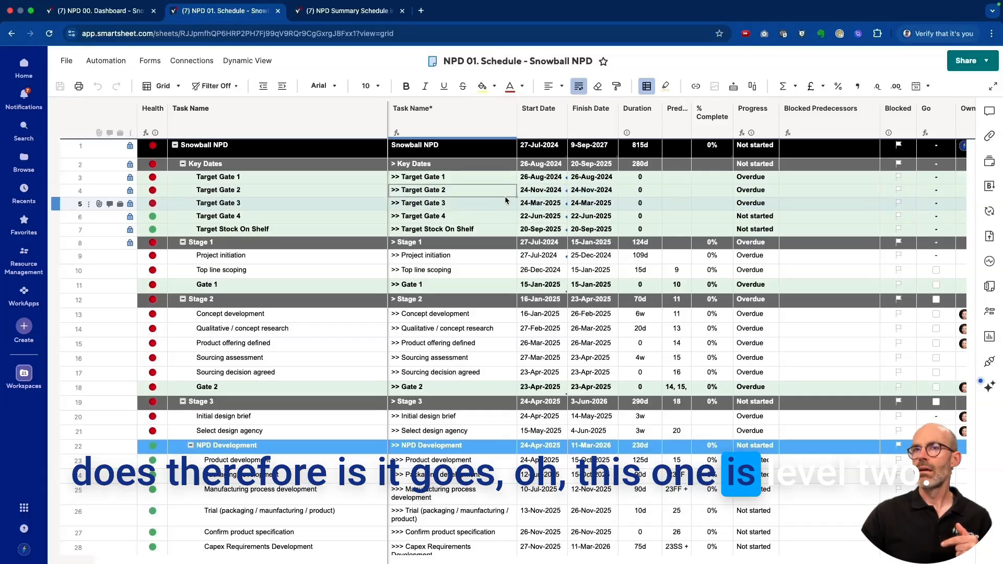
pyautogui.click(243, 192)
pyautogui.click(439, 125)
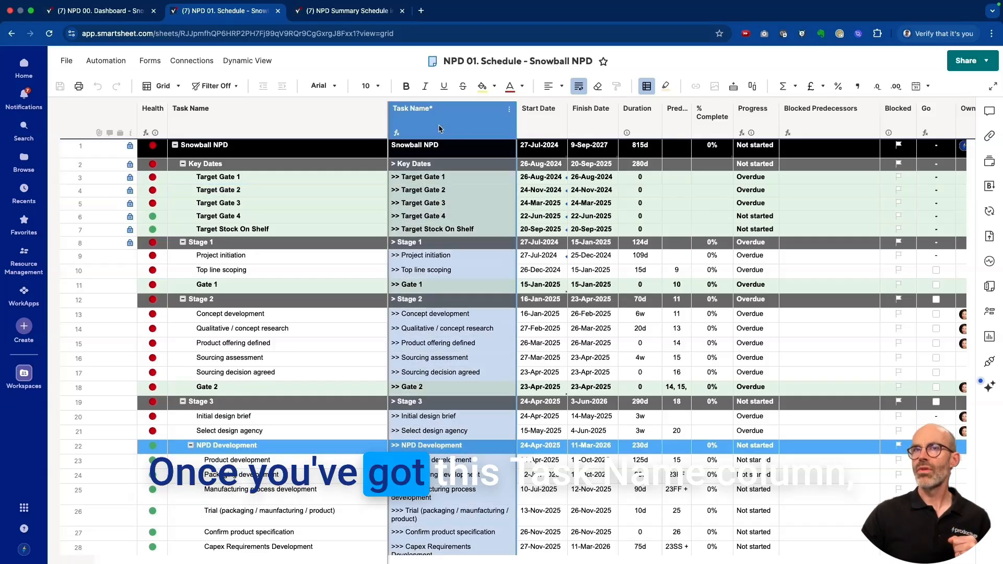
# - Switch to the NPD Summary Schedule indented report and unhide all of its columns
pyautogui.click(361, 12)
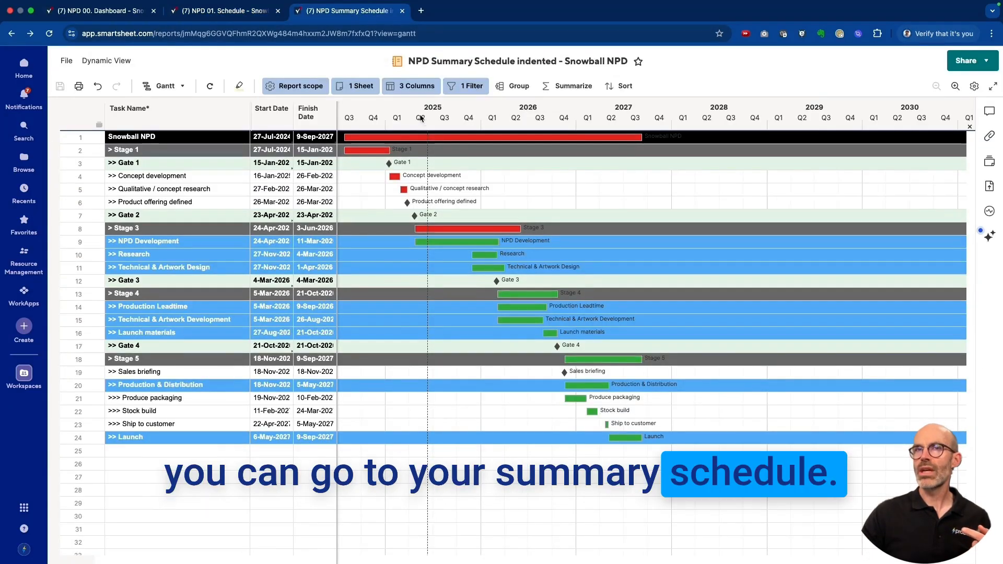
pyautogui.click(181, 123)
pyautogui.rightClick(181, 125)
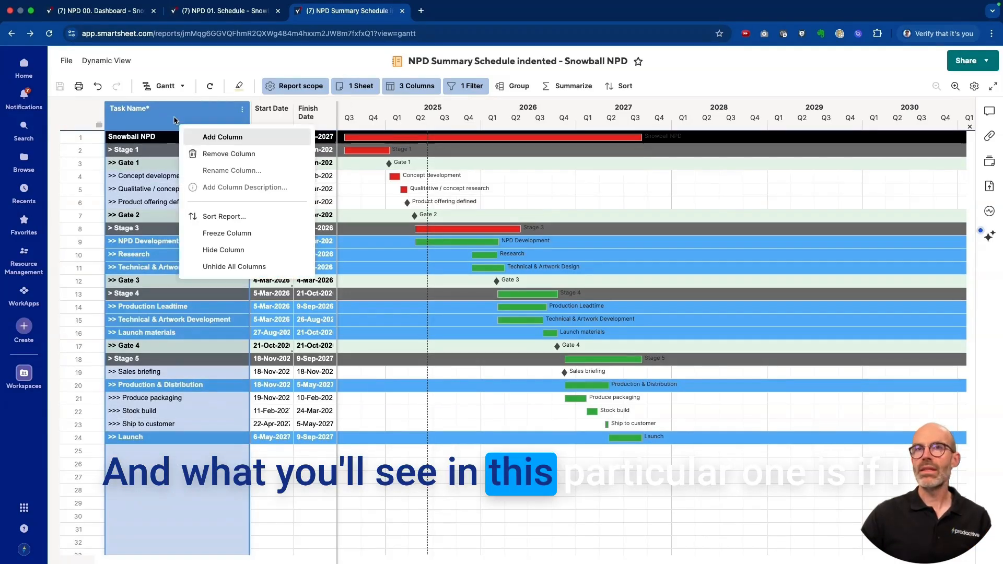
pyautogui.click(220, 267)
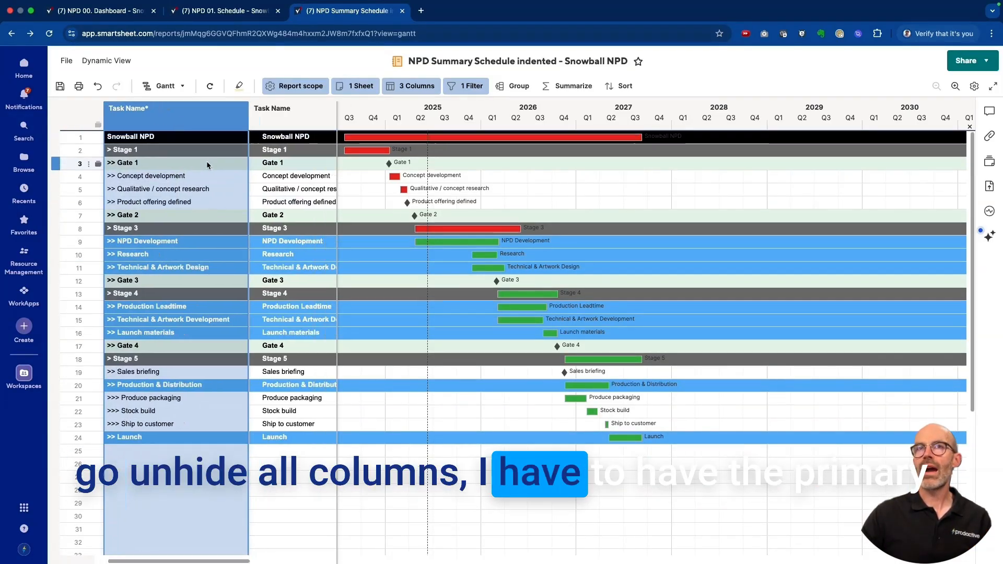
# - Widen the report's grid area beside the Gantt chart to compare the Task Name* and Task Name columns in full
pyautogui.click(339, 153)
pyautogui.moveTo(405, 169); pyautogui.dragTo(413, 170)
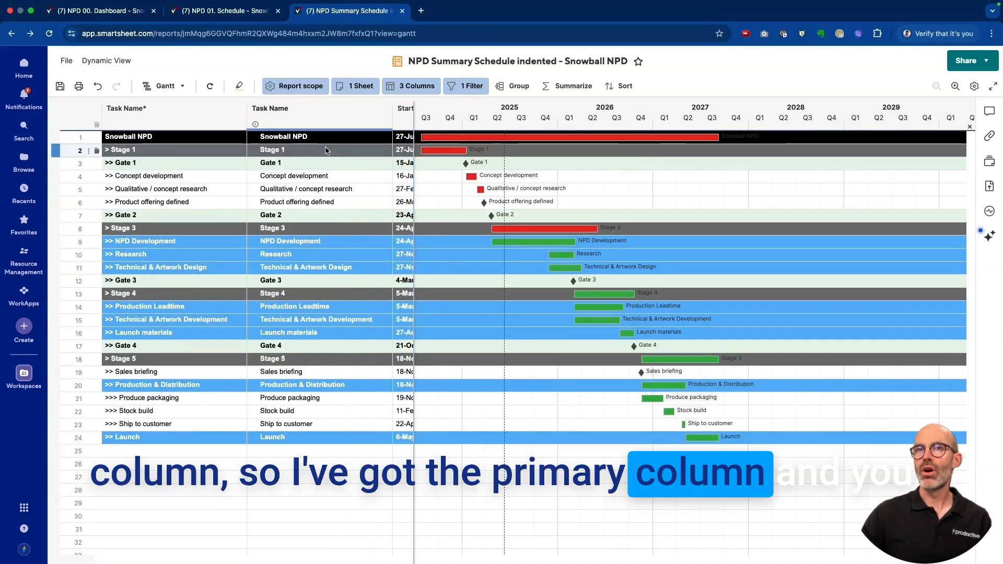
pyautogui.hscroll(-1, 231, 309)
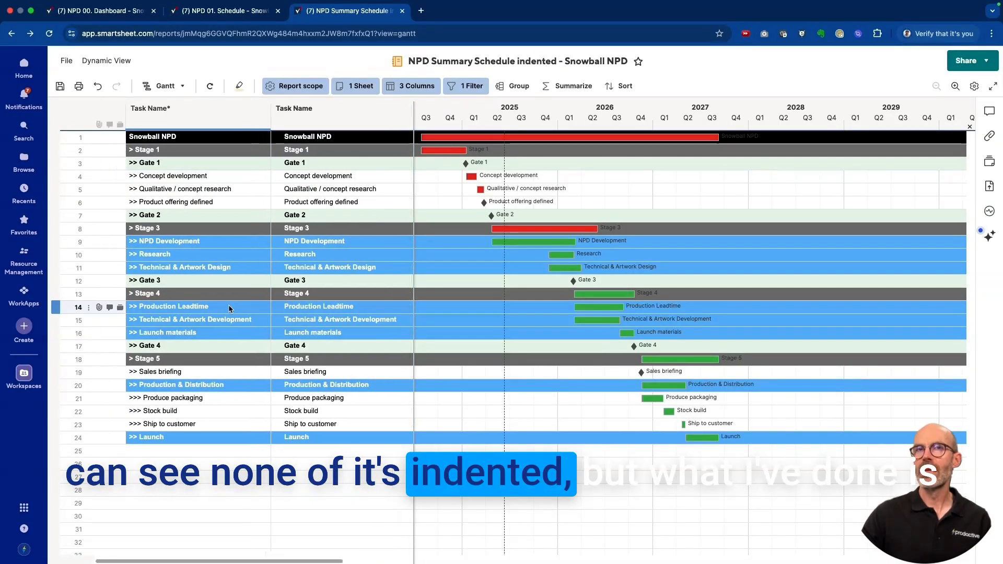
# - Review the report's column selection including Task Name*, cancel it, and view the grouping settings
pyautogui.click(432, 85)
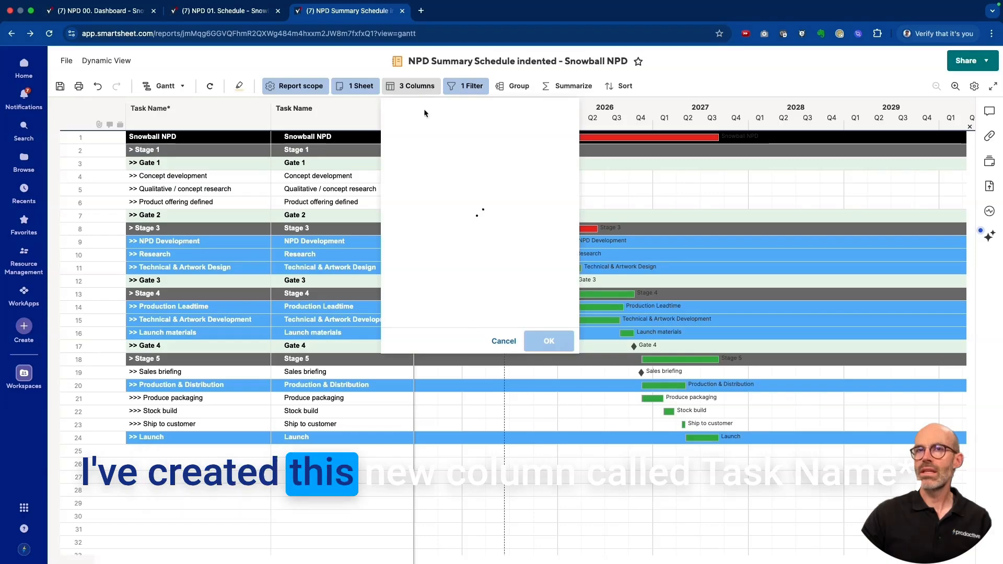
pyautogui.scroll(-5, 428, 255)
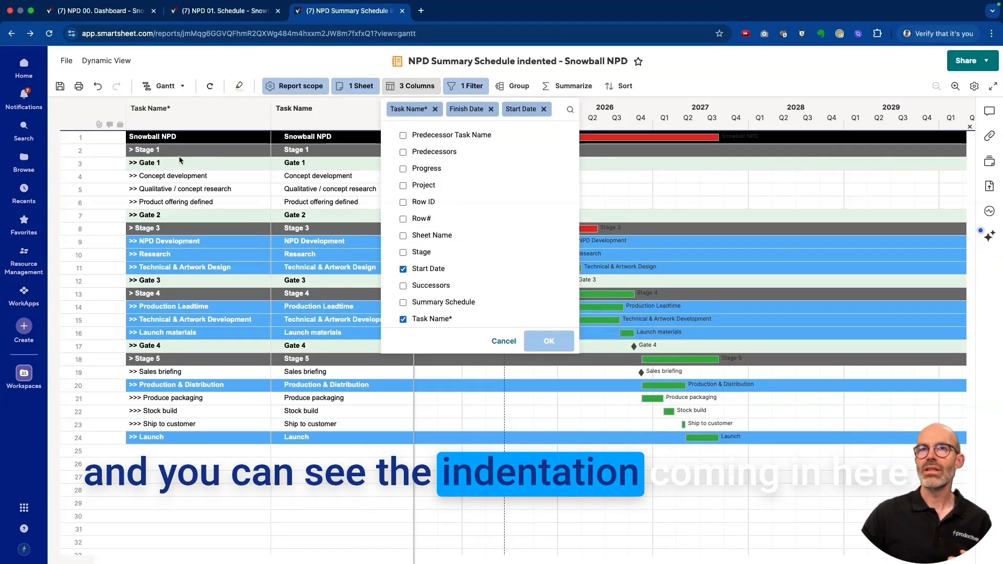
pyautogui.click(503, 341)
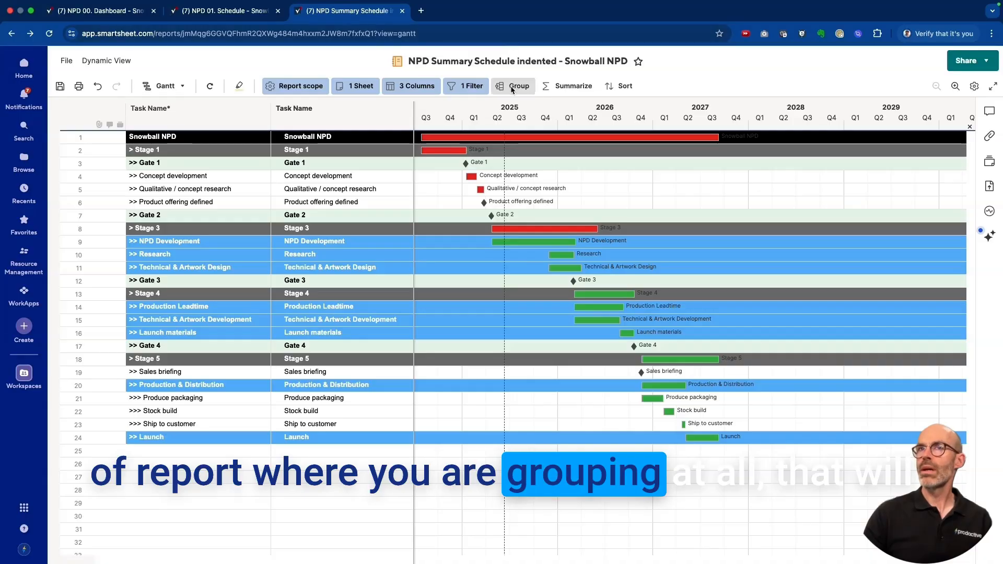
pyautogui.click(514, 88)
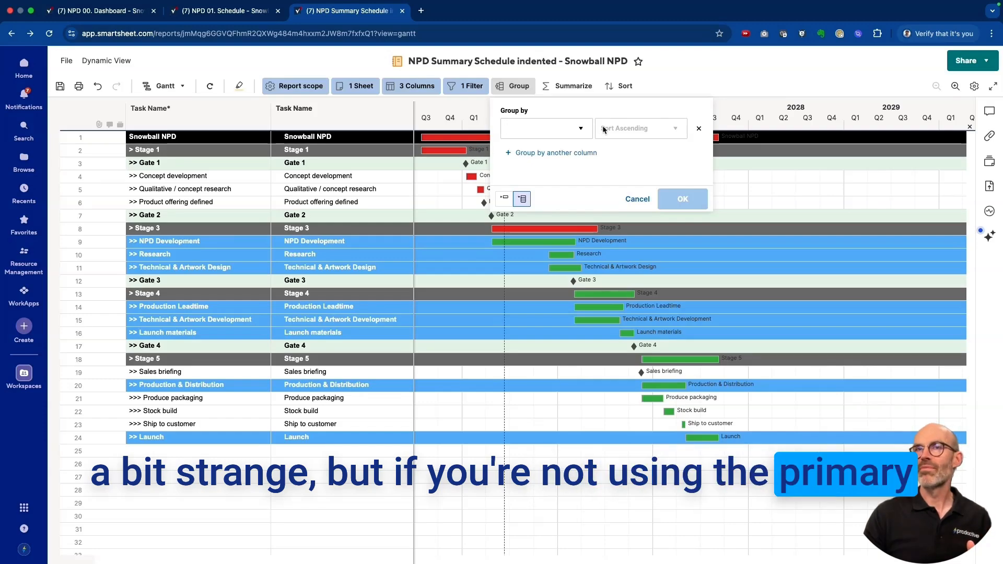
# - Dismiss the grouping settings and hide the primary Task Name column in the report
pyautogui.click(345, 116)
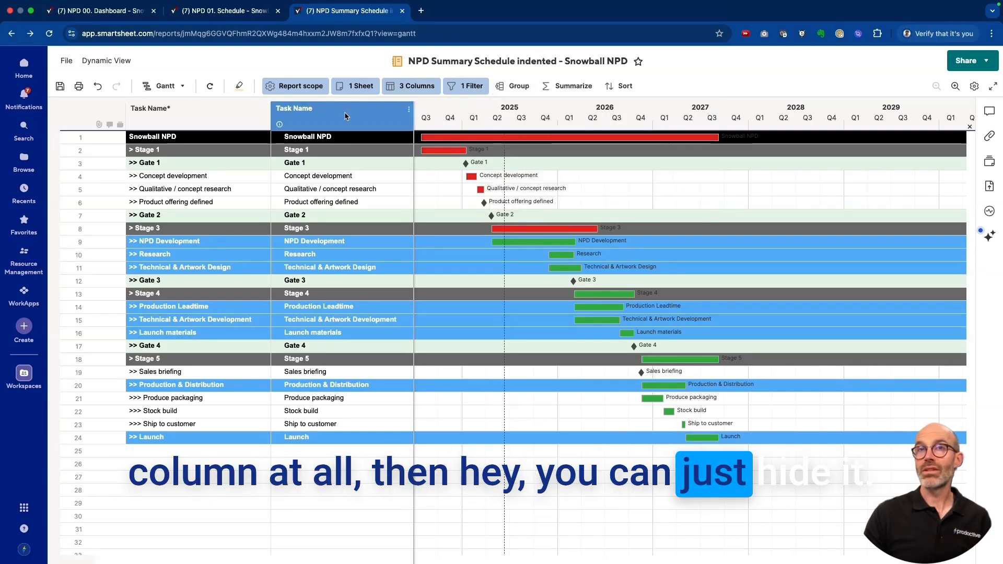
pyautogui.rightClick(345, 116)
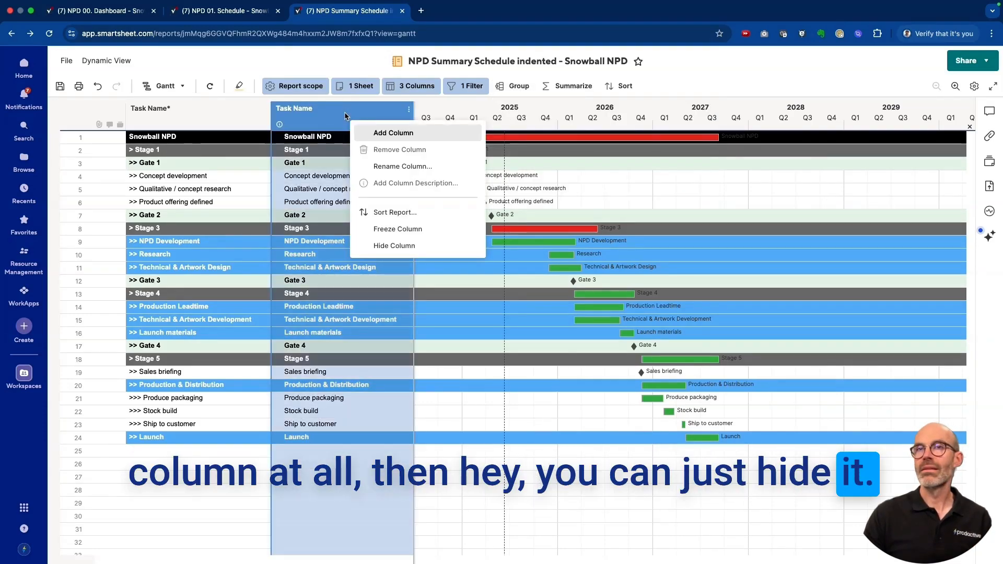
pyautogui.click(405, 246)
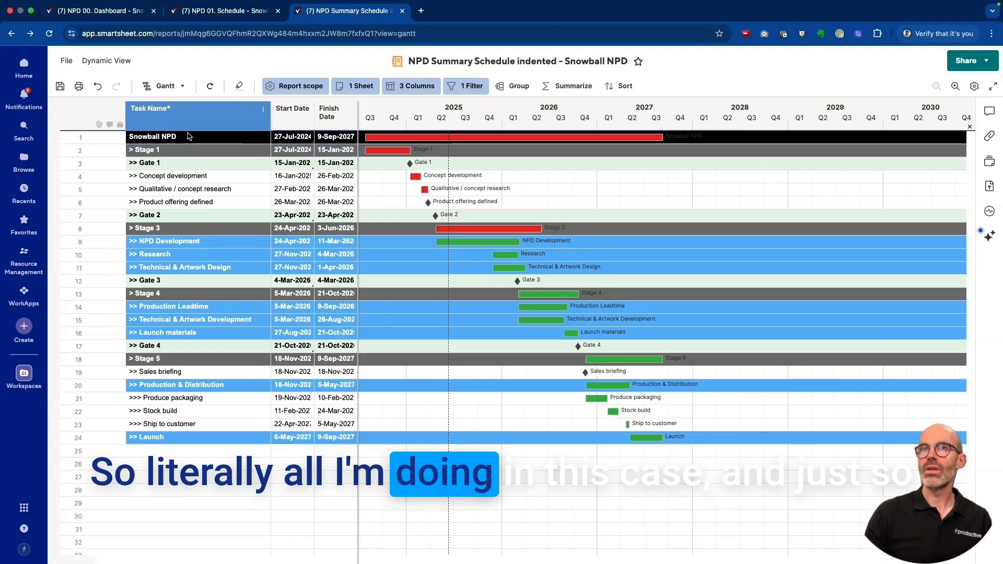
# - Review the report's Summary Schedule filter against the checkboxes in the NPD 01. Schedule sheet, and cancel the filter settings without editing
pyautogui.click(468, 88)
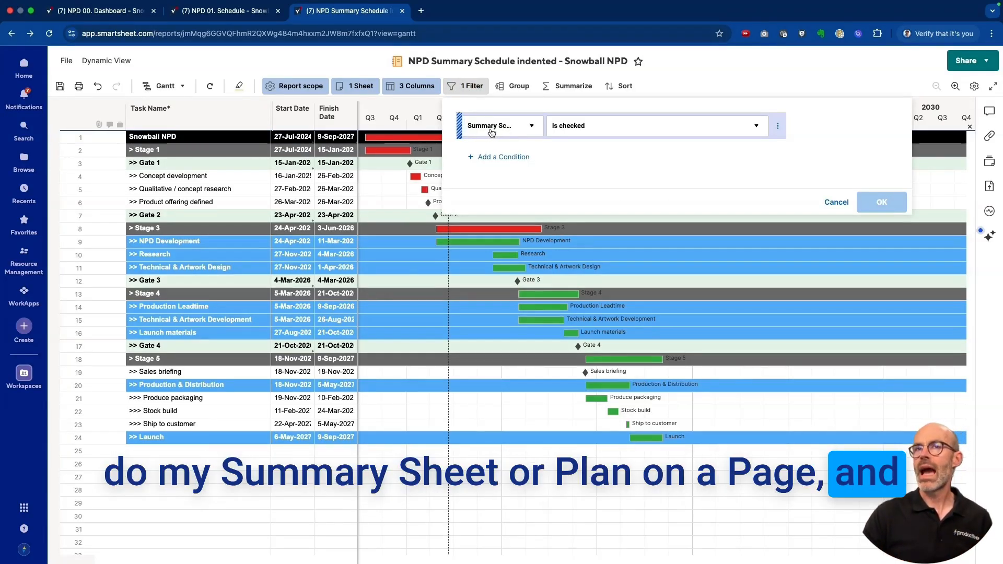
pyautogui.click(491, 126)
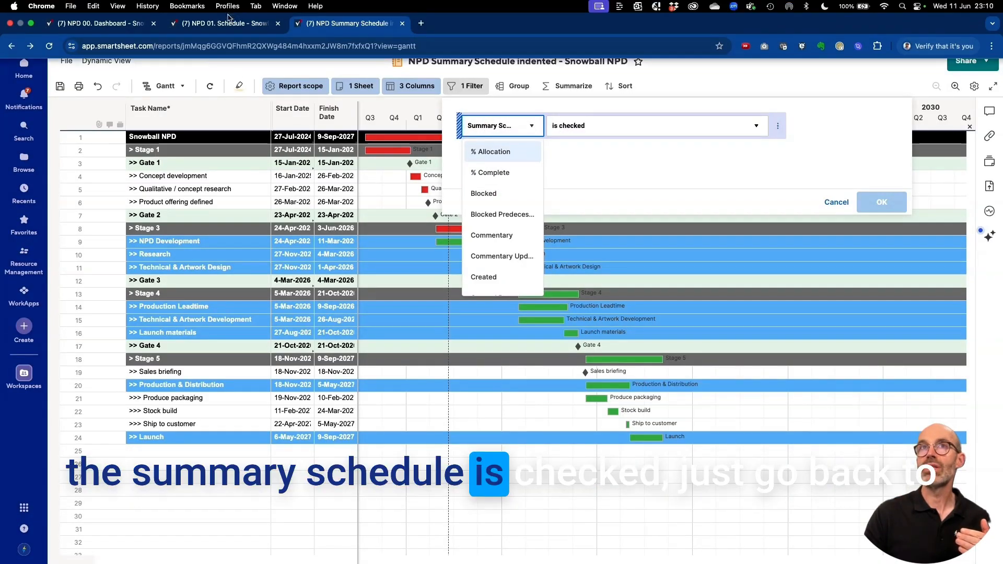
pyautogui.click(224, 10)
pyautogui.hscroll(10, 619, 219)
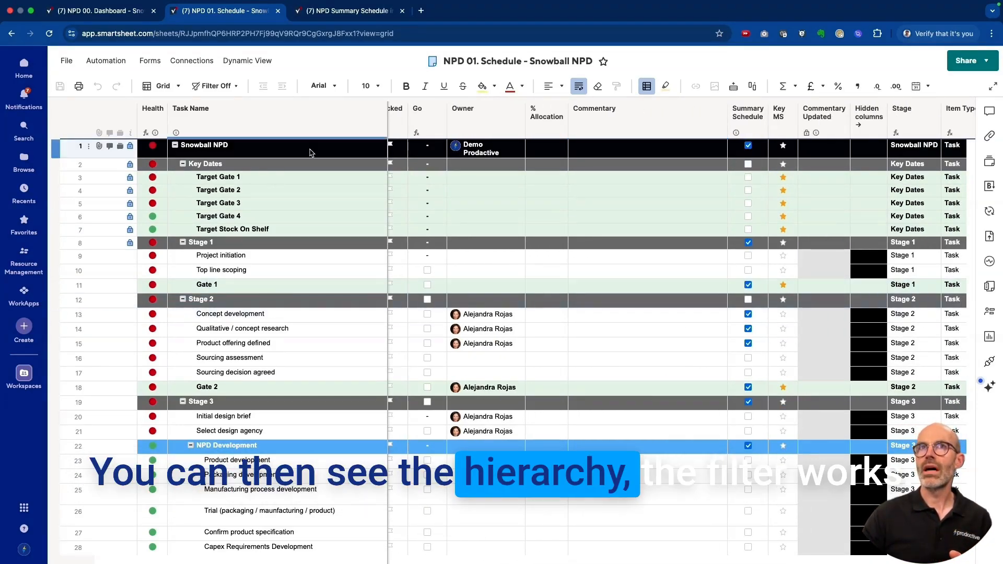
pyautogui.click(333, 12)
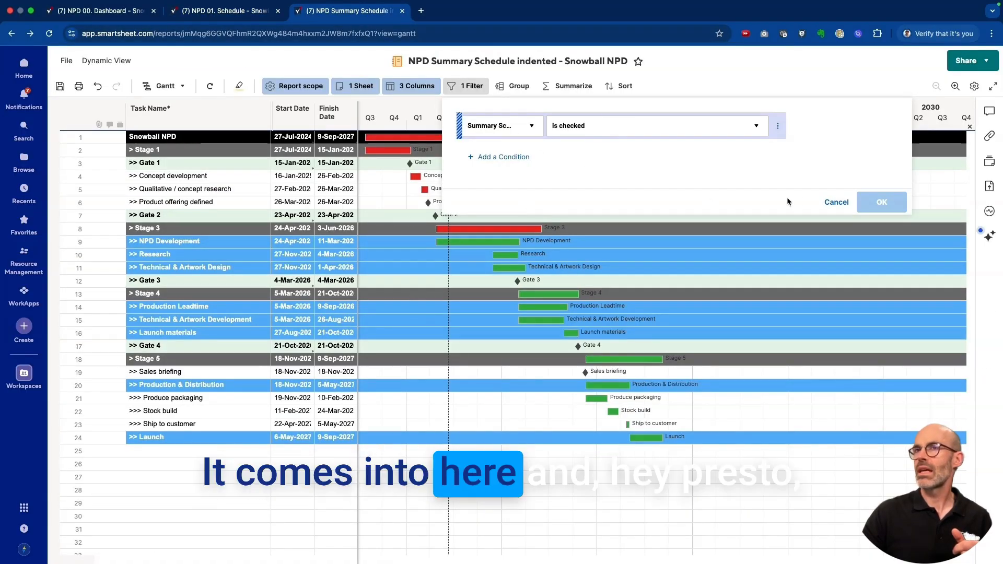
pyautogui.click(830, 206)
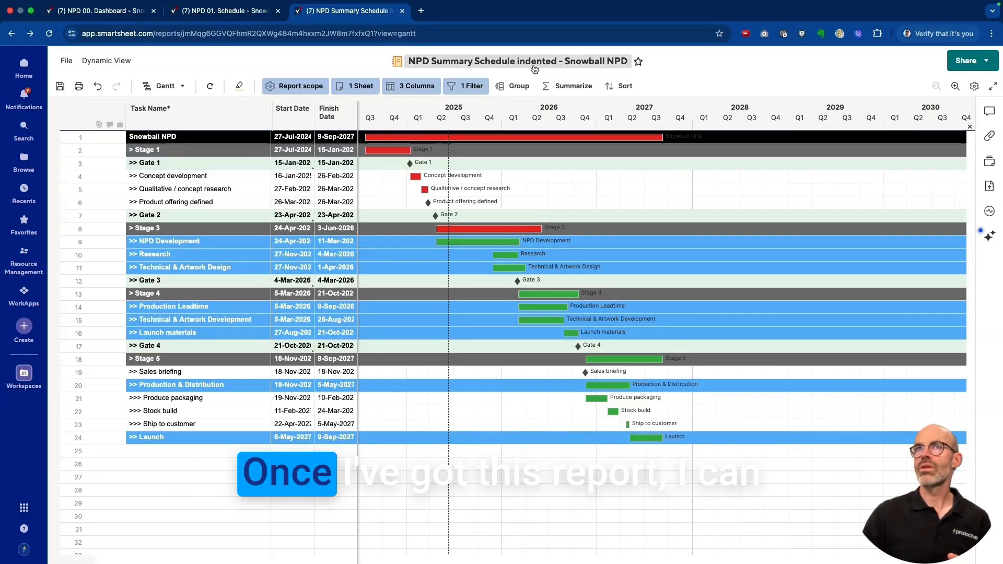
# - Switch to the NPD 00. Dashboard and compare its Summary Schedule widgets with and without chevrons, and with and without colour formatting
pyautogui.click(94, 23)
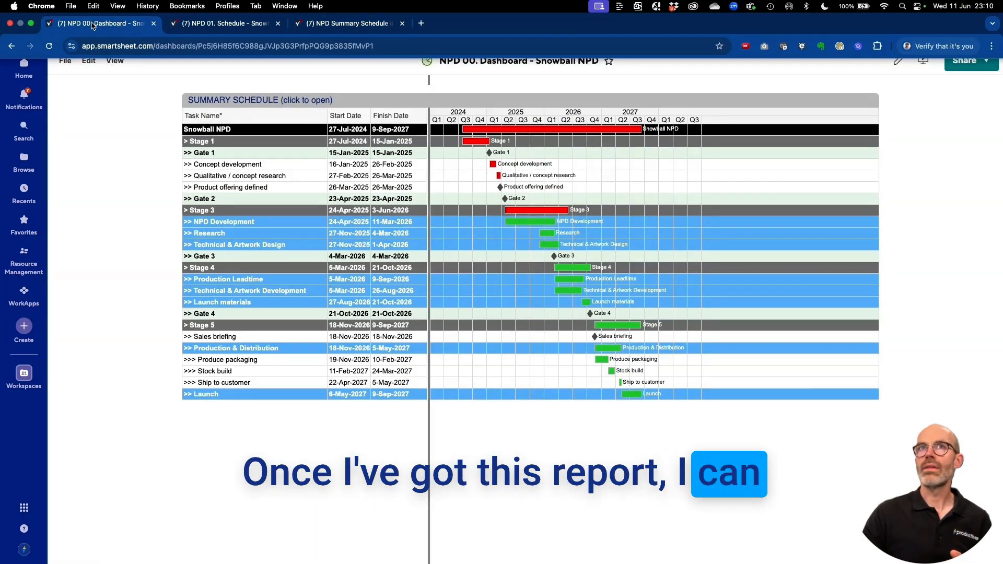
pyautogui.scroll(7, 264, 198)
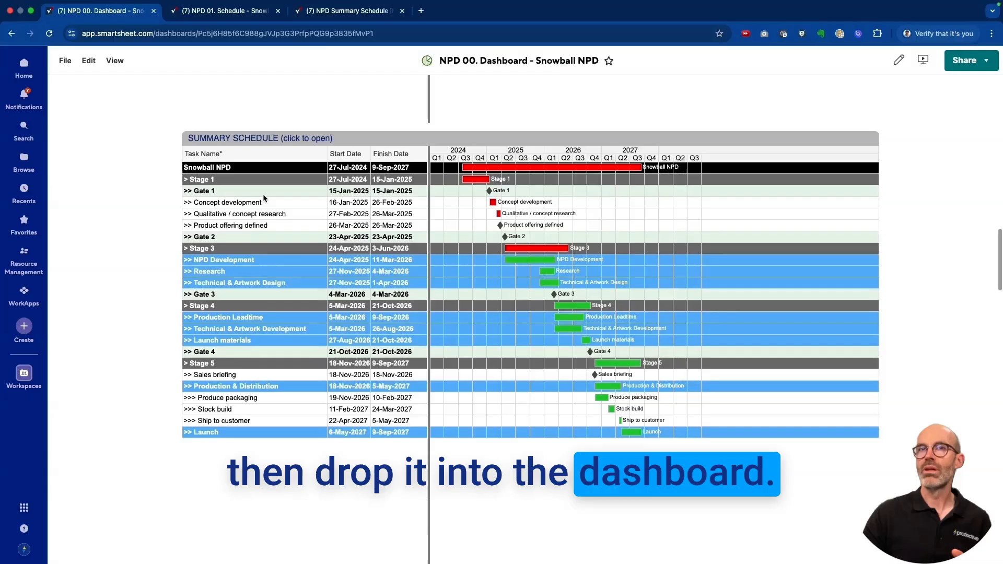
pyautogui.scroll(-7, 264, 198)
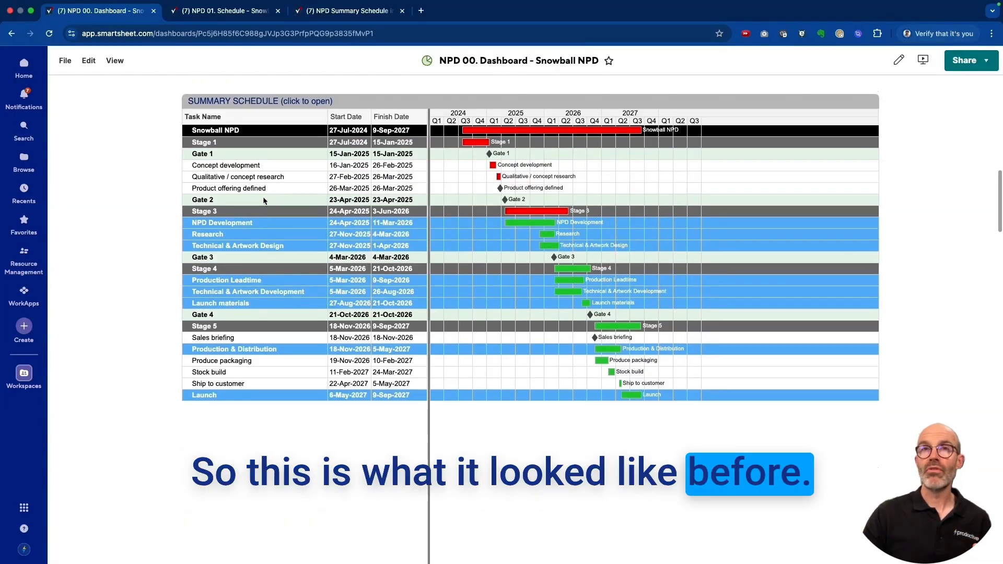
pyautogui.scroll(-7, 264, 201)
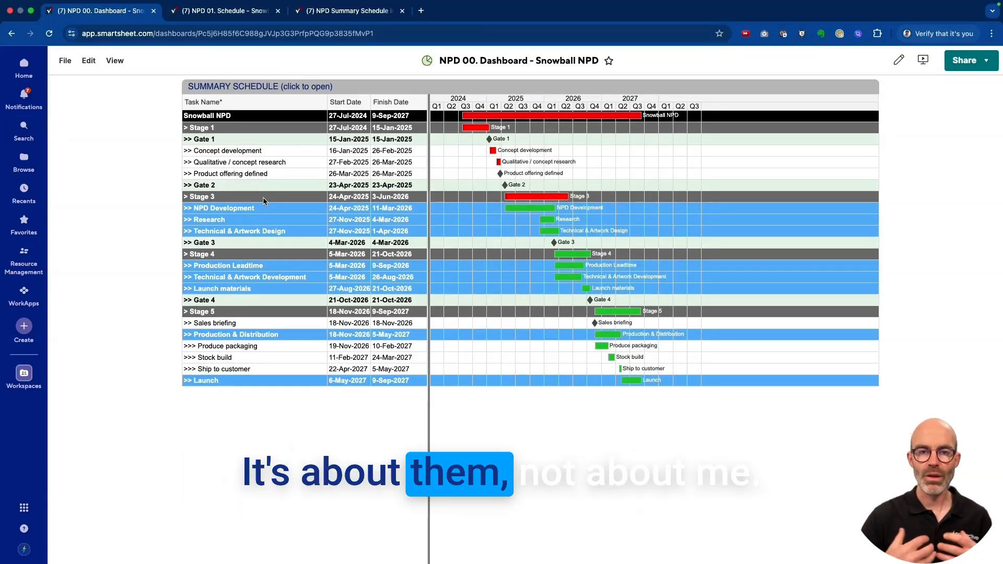
pyautogui.scroll(-2, 265, 265)
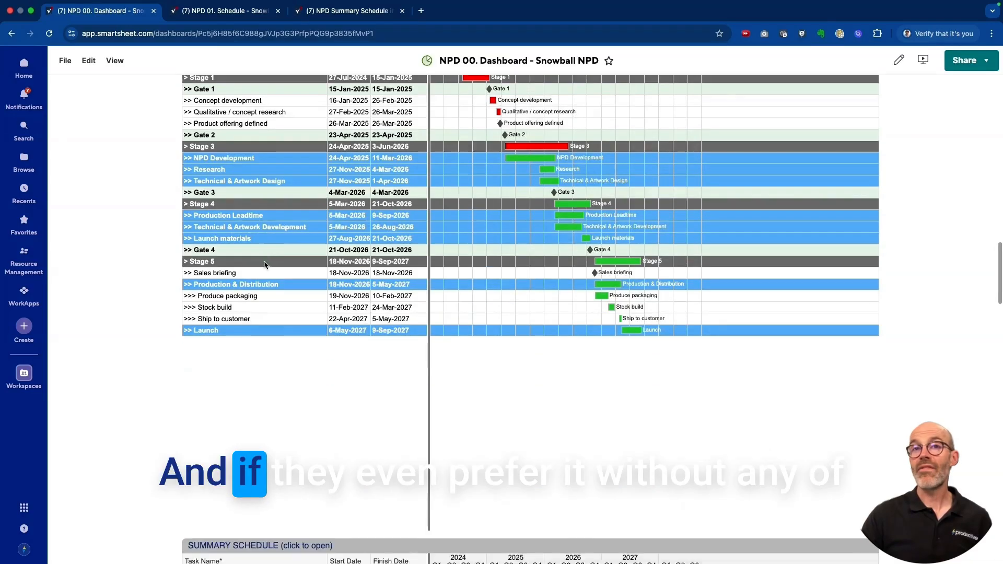
pyautogui.scroll(-9, 265, 265)
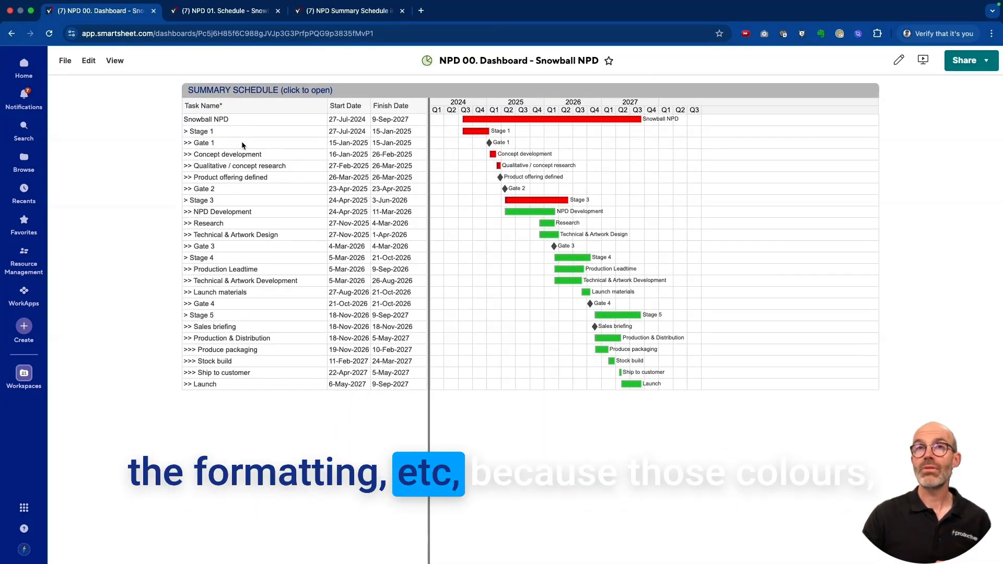
pyautogui.scroll(9, 242, 145)
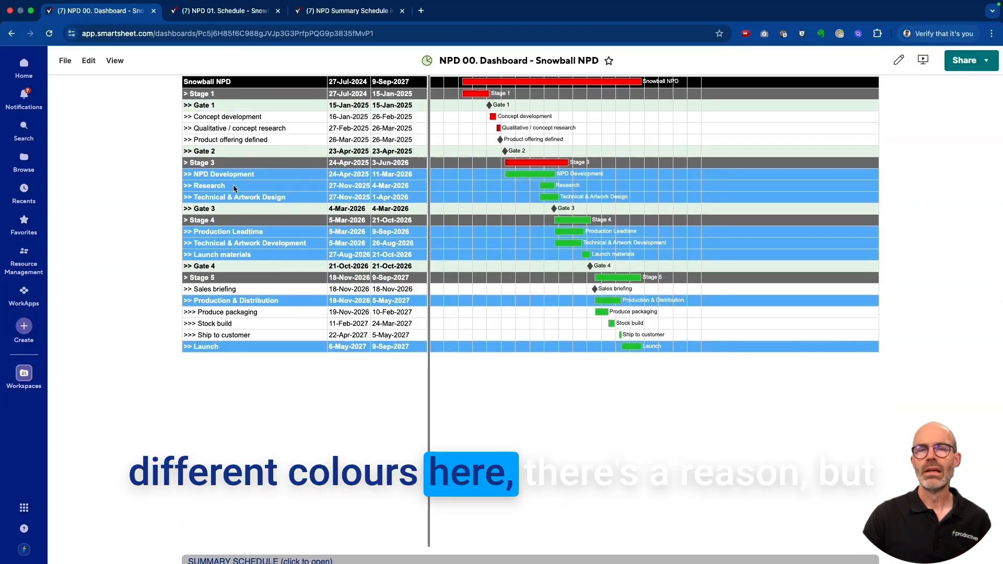
pyautogui.scroll(-9, 233, 247)
pyautogui.scroll(2, 233, 247)
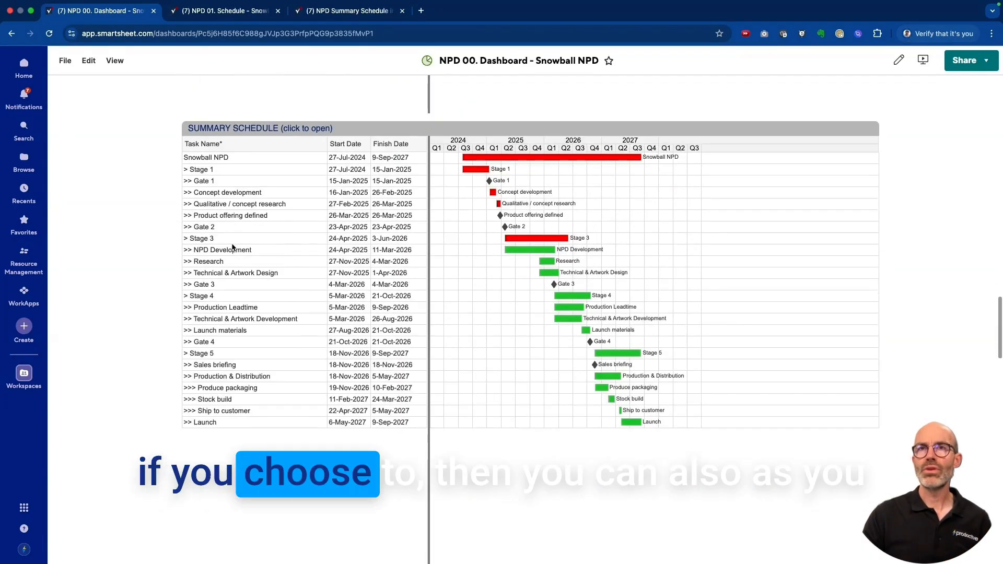
# - Edit the unformatted Summary Schedule report widget, switch Remove Formatting off and back on, and save the dashboard
pyautogui.click(900, 69)
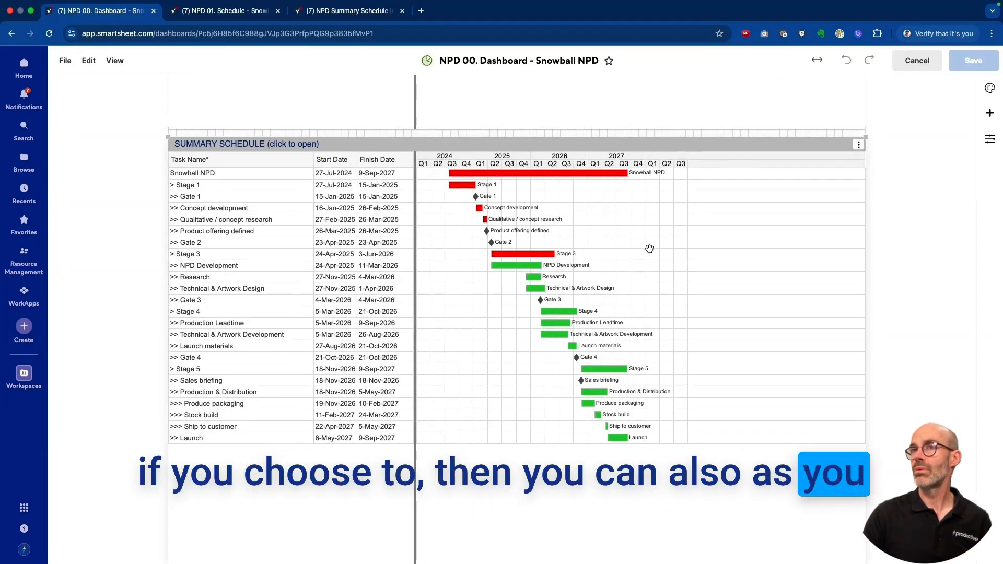
pyautogui.click(649, 251)
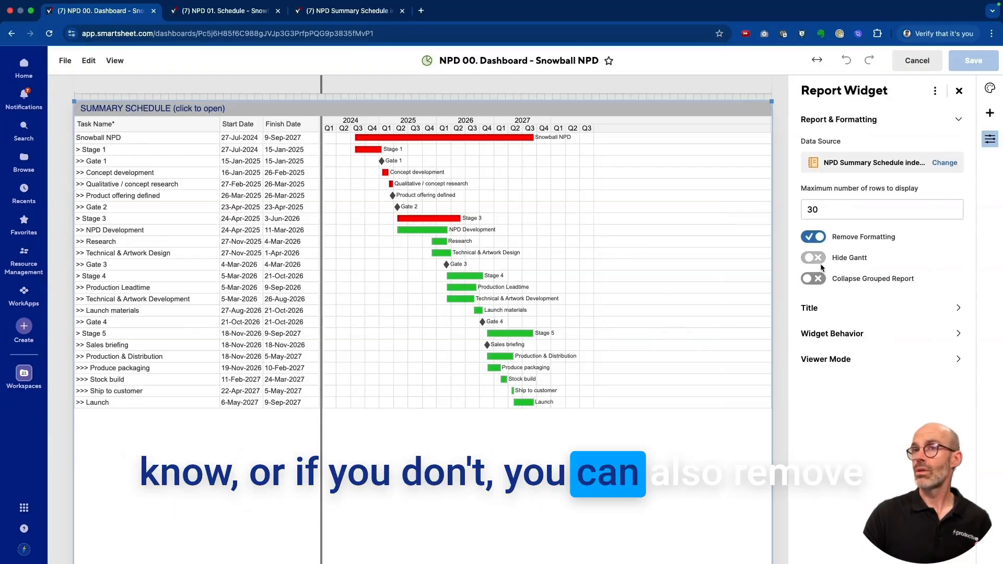
pyautogui.click(817, 238)
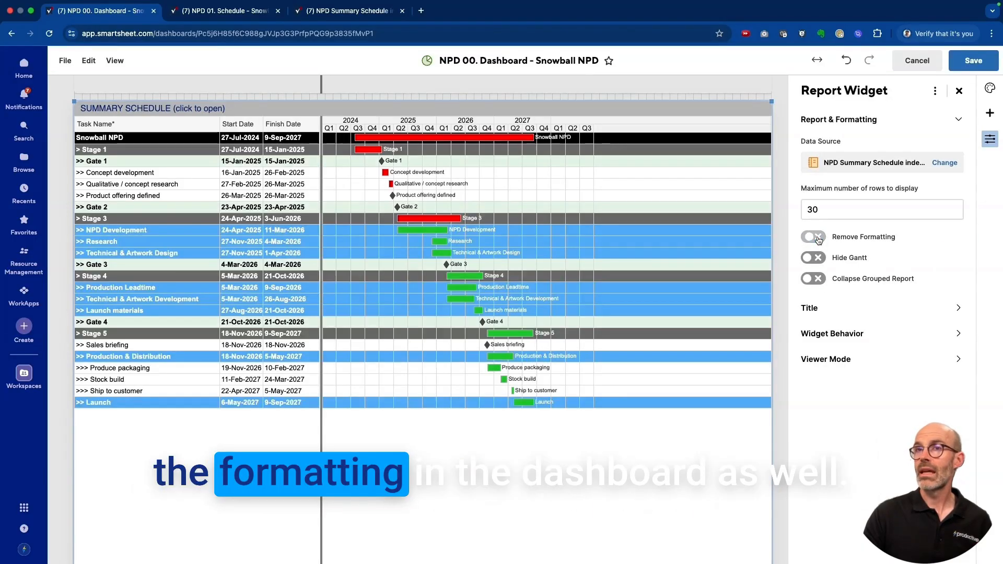
pyautogui.click(818, 238)
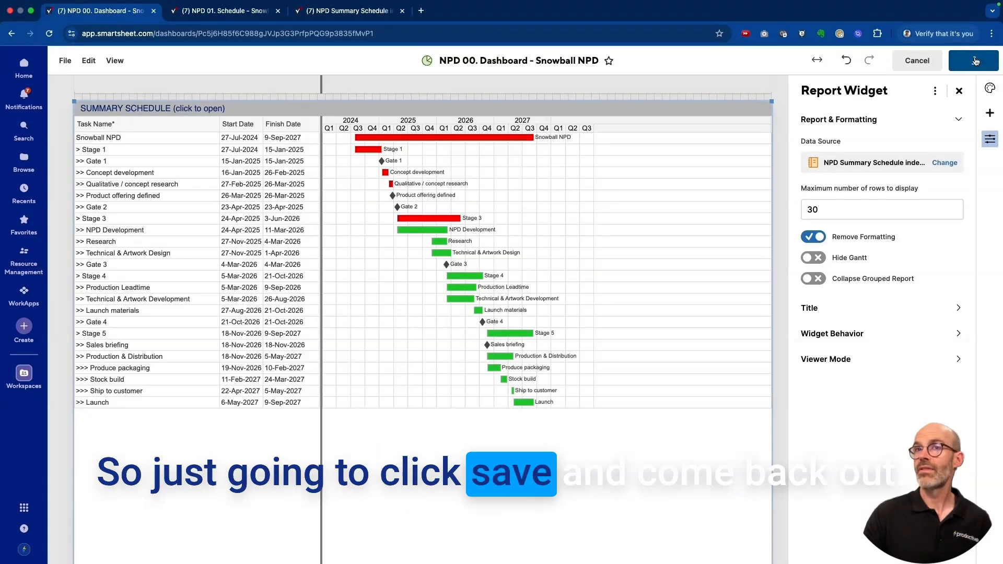
pyautogui.click(975, 61)
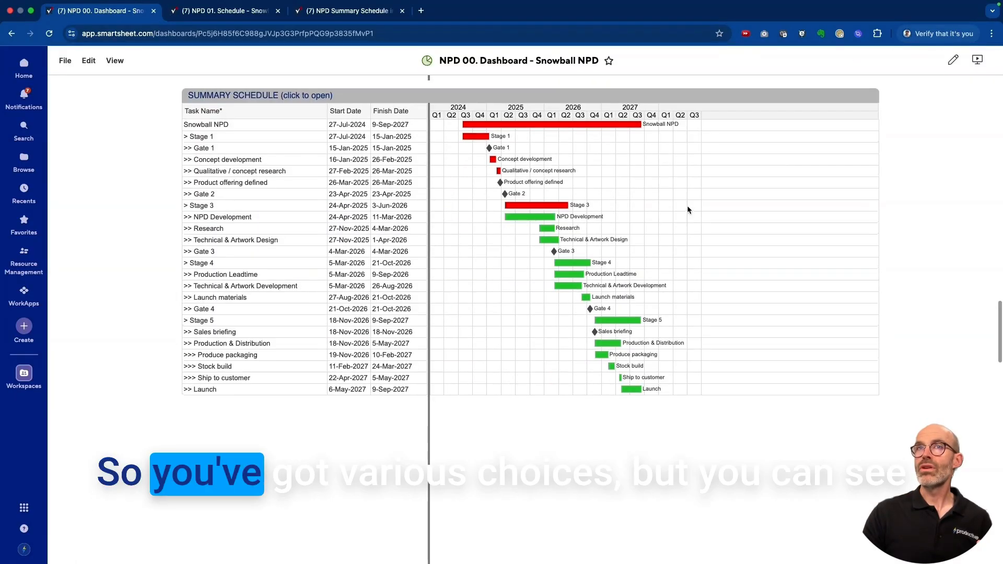